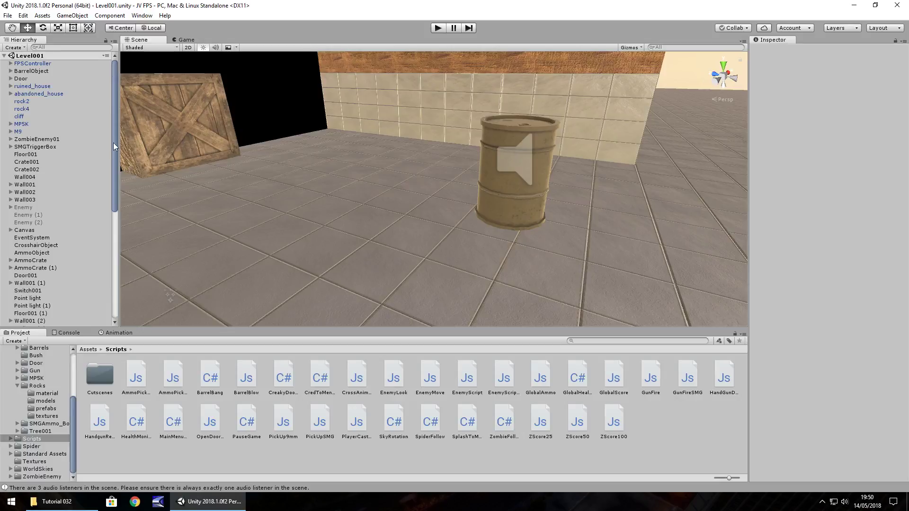
Activate the BrokenBarrel group under BarrelObject and check its barrelbroken2 pieces
{"action": "left_click", "coordinate": [515, 192]}
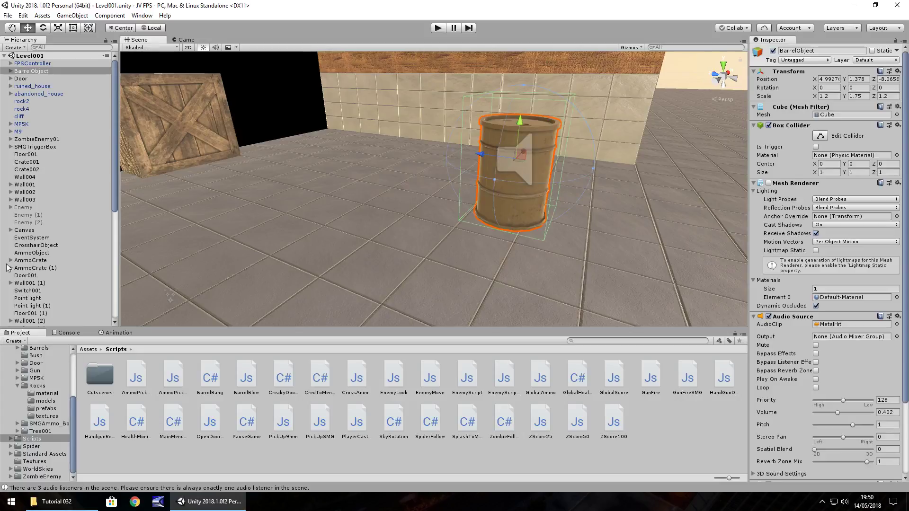
{"action": "left_click", "coordinate": [11, 70]}
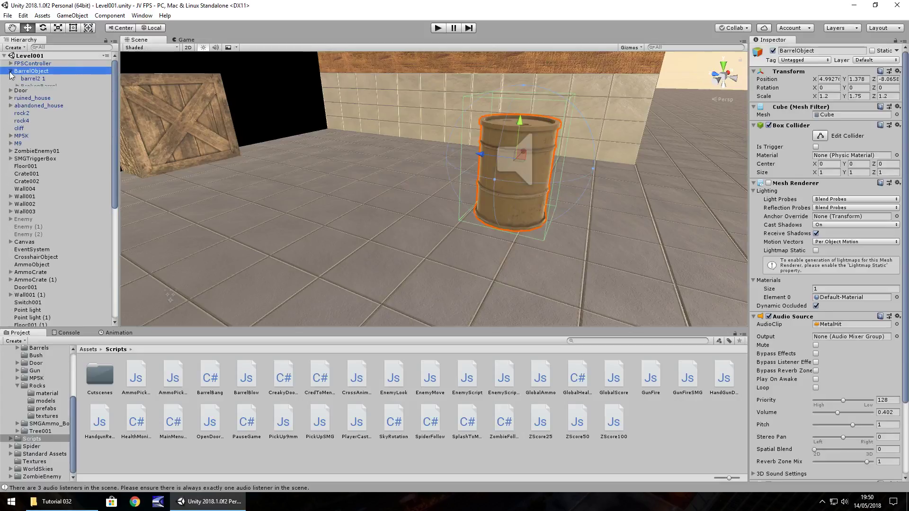
{"action": "left_click", "coordinate": [17, 86]}
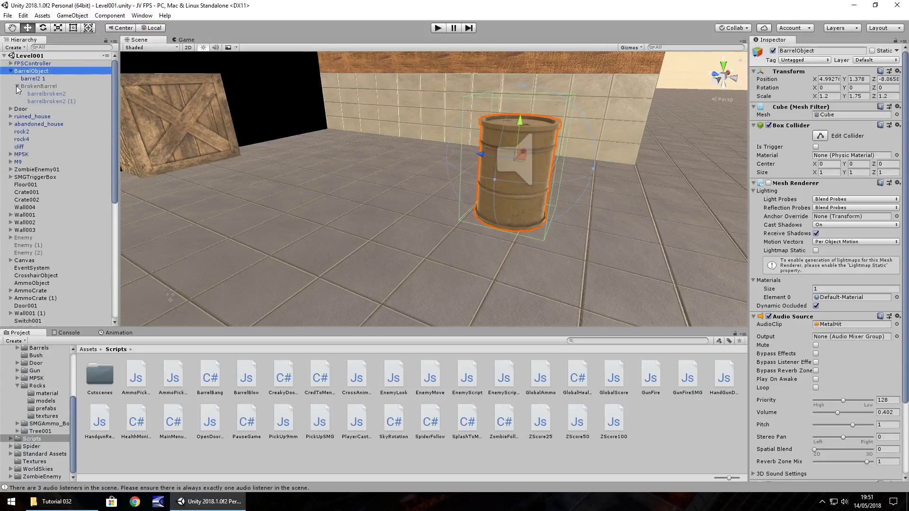
{"action": "left_click", "coordinate": [49, 102]}
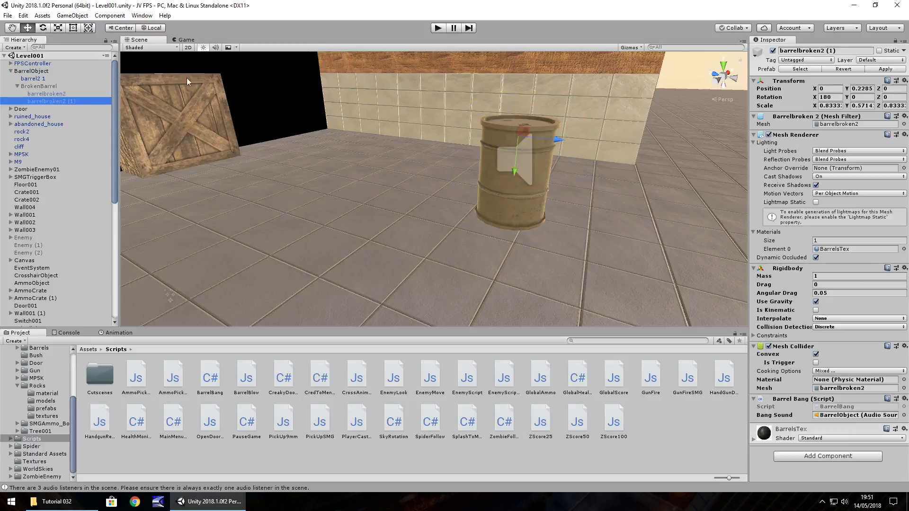
{"action": "left_click", "coordinate": [52, 87]}
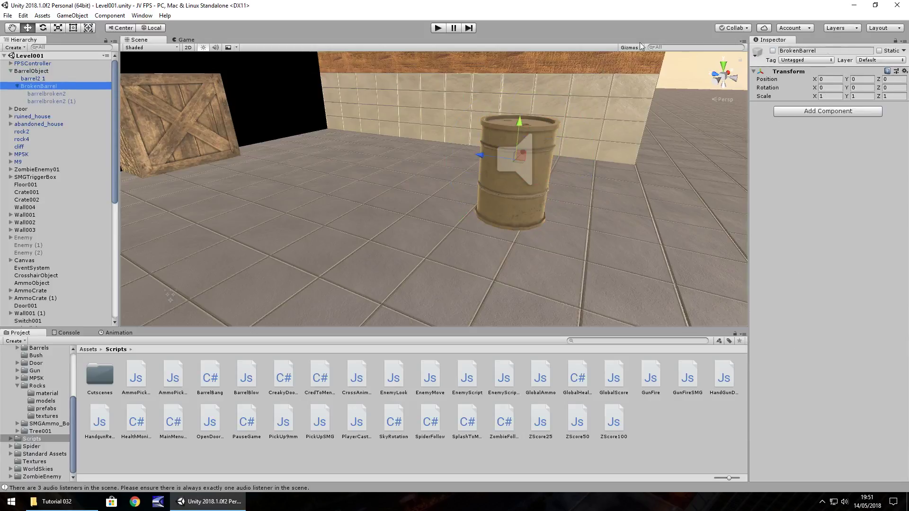
{"action": "left_click", "coordinate": [772, 51]}
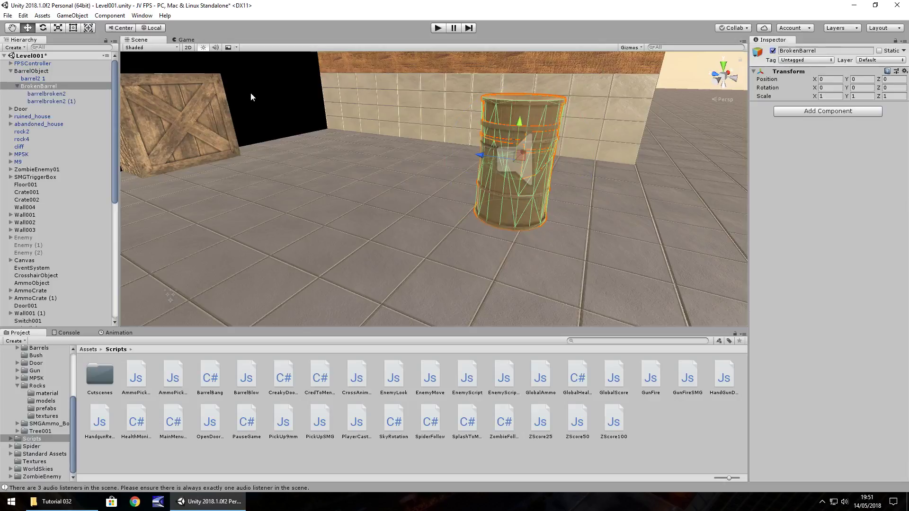
{"action": "left_click", "coordinate": [69, 102]}
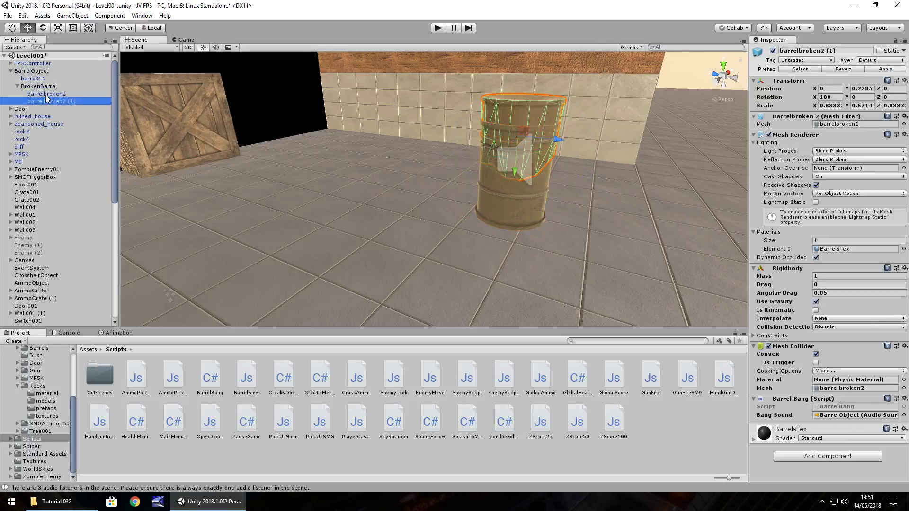
{"action": "left_click", "coordinate": [48, 94]}
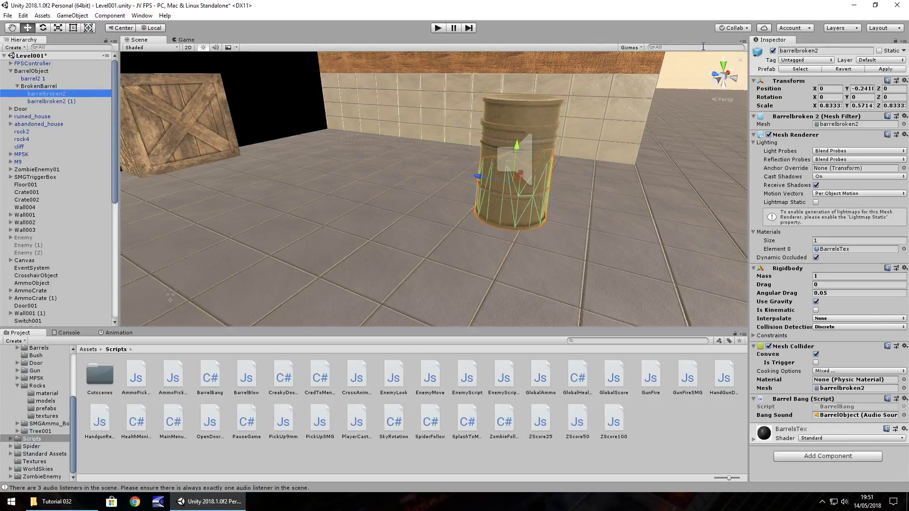
Add an Effects > Particle System as a child of barrelbroken2
{"action": "right_click", "coordinate": [66, 92]}
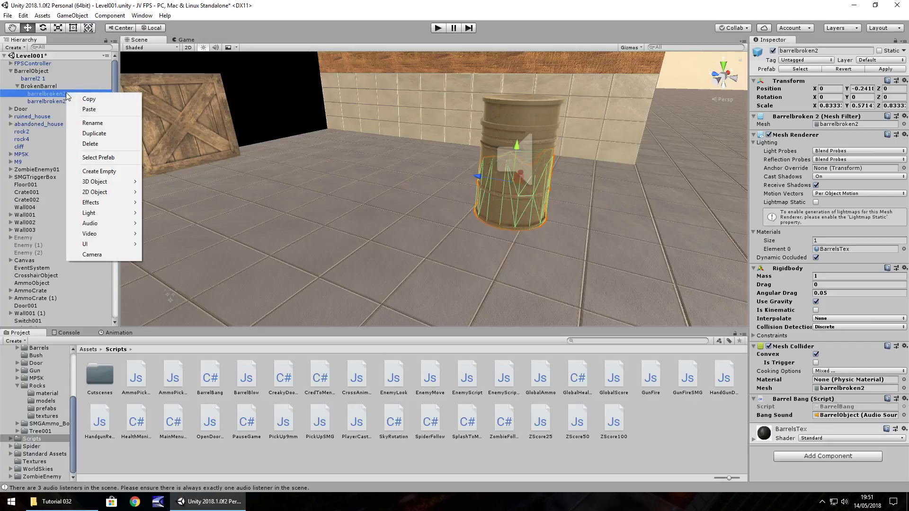
{"action": "mouse_move", "coordinate": [102, 203]}
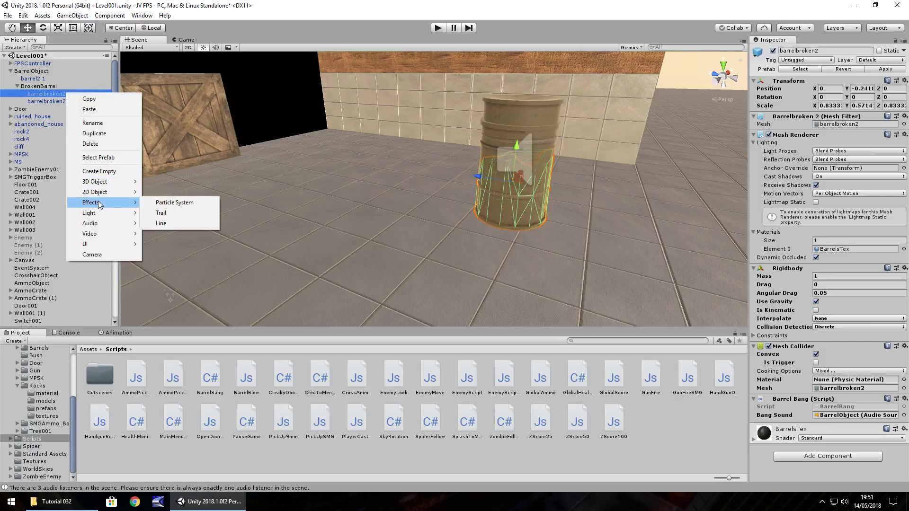
{"action": "left_click", "coordinate": [174, 202]}
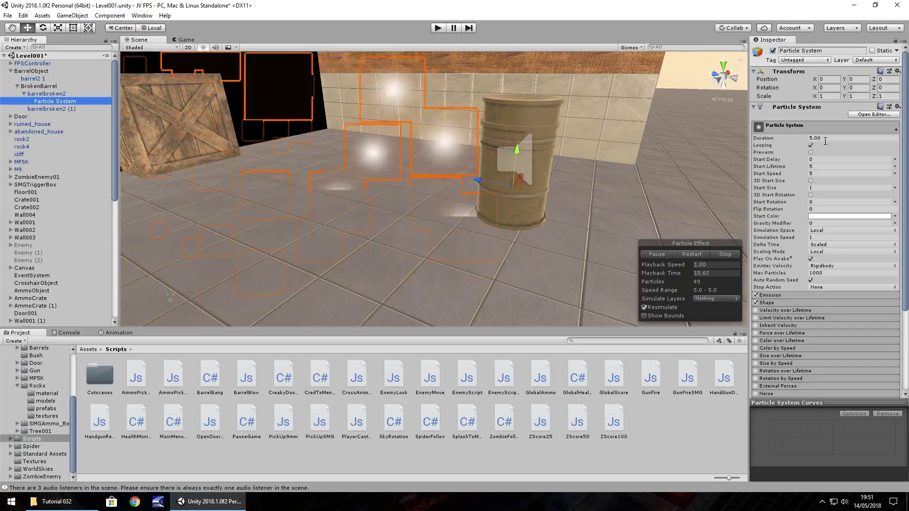
Set Duration 0.4, Looping off, Start Lifetime 2, Start Speed 1 and Start Size 4
{"action": "left_click", "coordinate": [825, 139]}
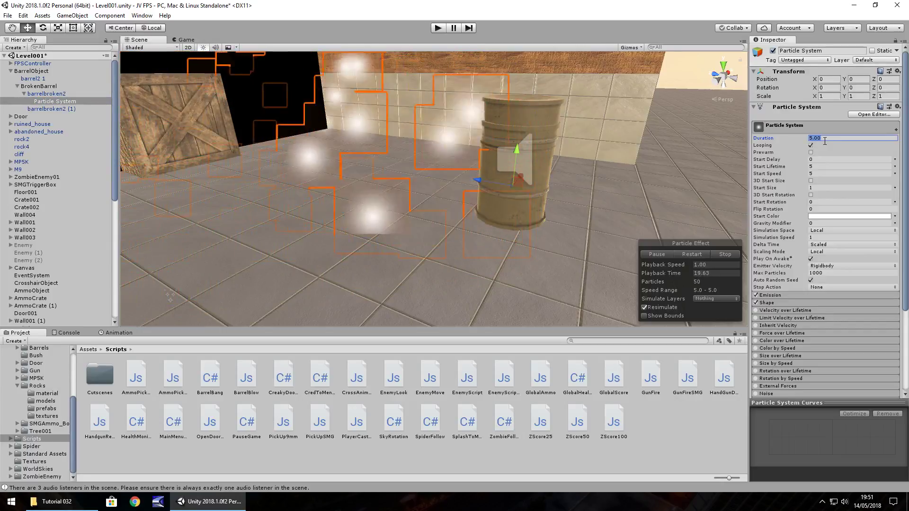
{"action": "type", "text": "0."}
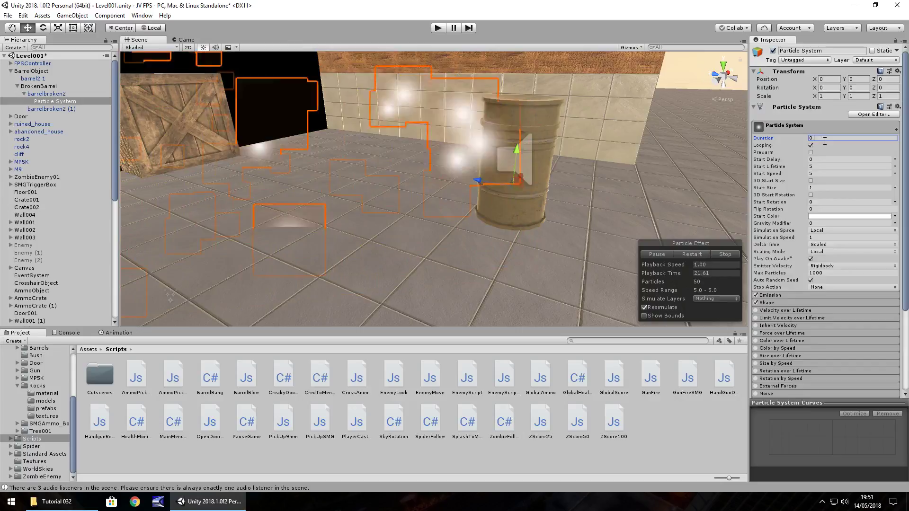
{"action": "type", "text": "4"}
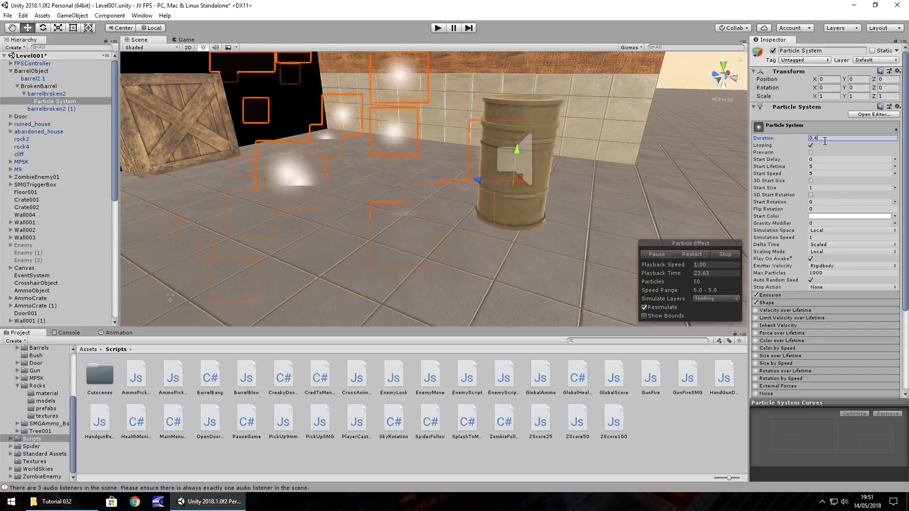
{"action": "left_click", "coordinate": [811, 146]}
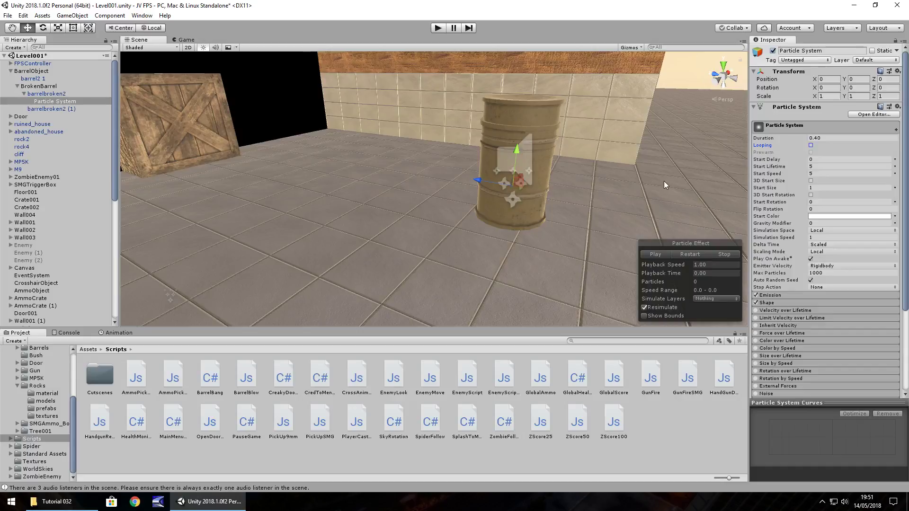
{"action": "left_click", "coordinate": [827, 169]}
{"action": "type", "text": "2"}
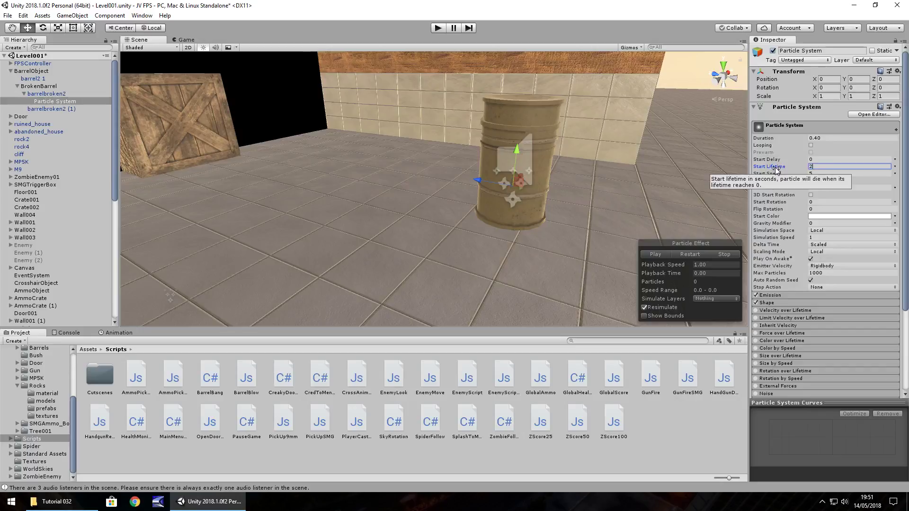
{"action": "left_click", "coordinate": [823, 174]}
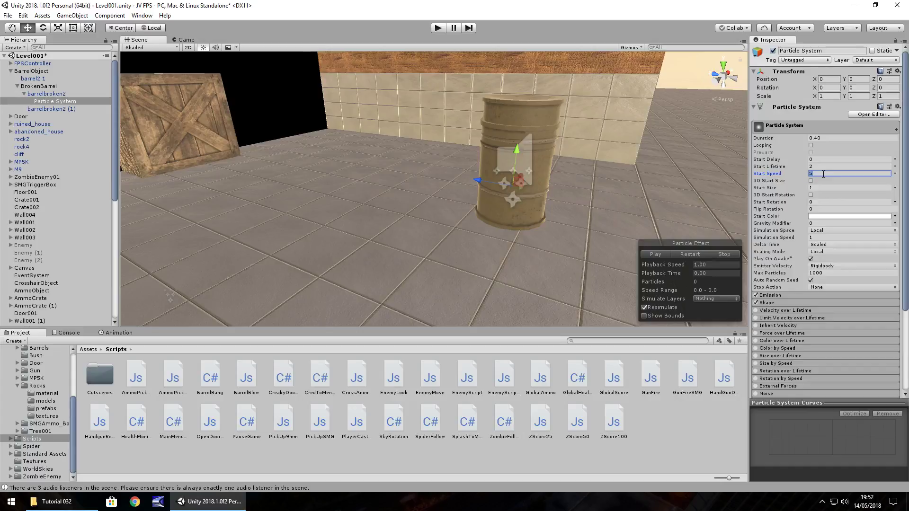
{"action": "type", "text": "1"}
{"action": "left_click", "coordinate": [821, 188]}
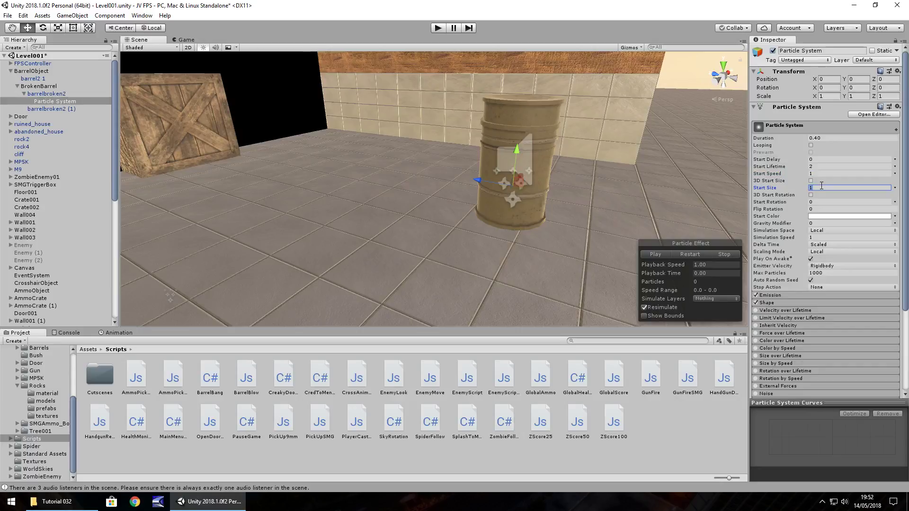
{"action": "type", "text": "4"}
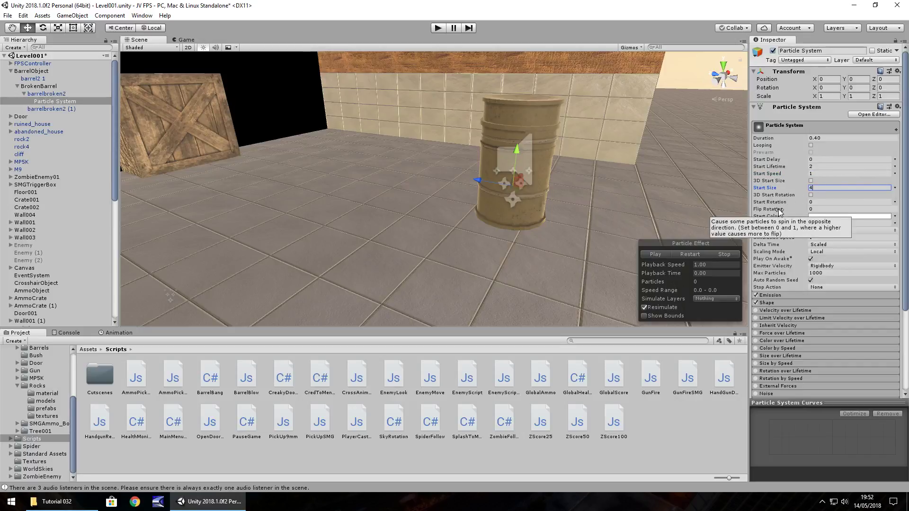
Set the particles' Start Color to orange (D26629)
{"action": "left_click", "coordinate": [842, 218]}
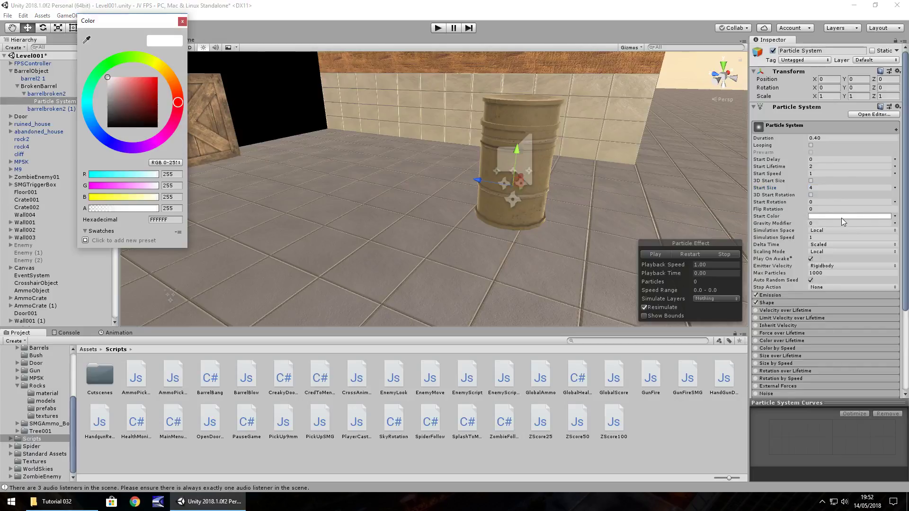
{"action": "left_click_drag", "start_coordinate": [177, 103], "coordinate": [147, 86]}
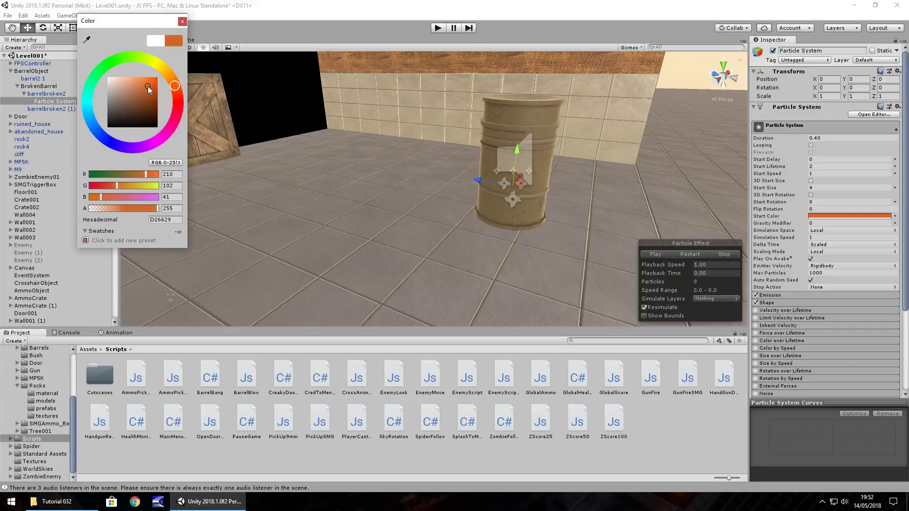
{"action": "left_click", "coordinate": [183, 22]}
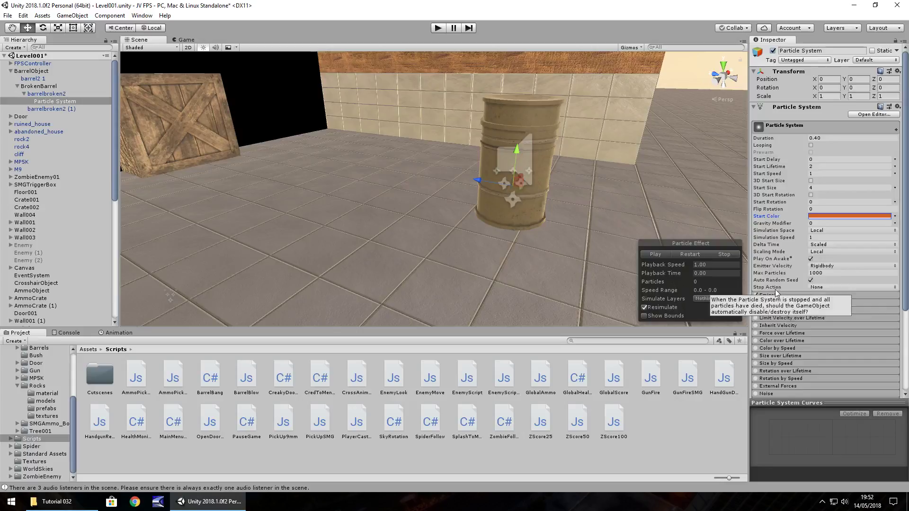
Set the Emission module's Rate over Time to 100
{"action": "left_click", "coordinate": [774, 295]}
{"action": "left_click", "coordinate": [829, 303]}
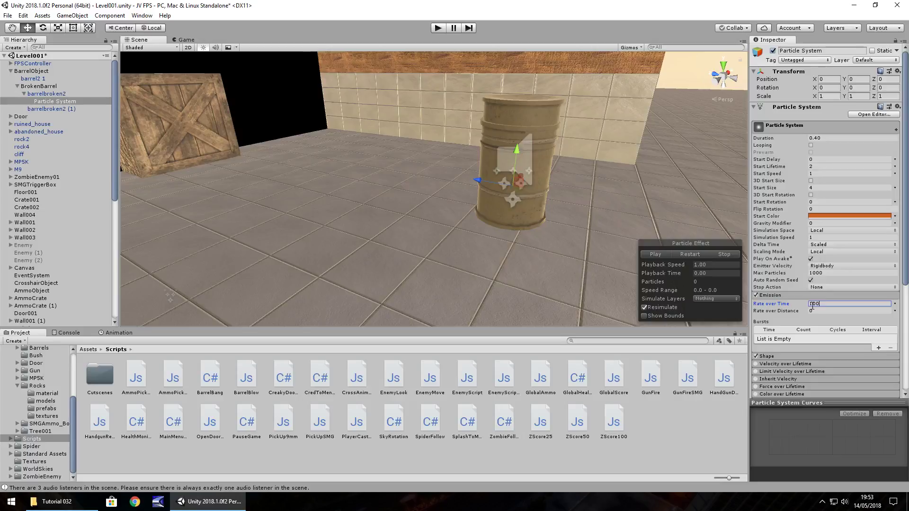
{"action": "scroll", "coordinate": [805, 289], "scroll_direction": "down", "scroll_amount": 5}
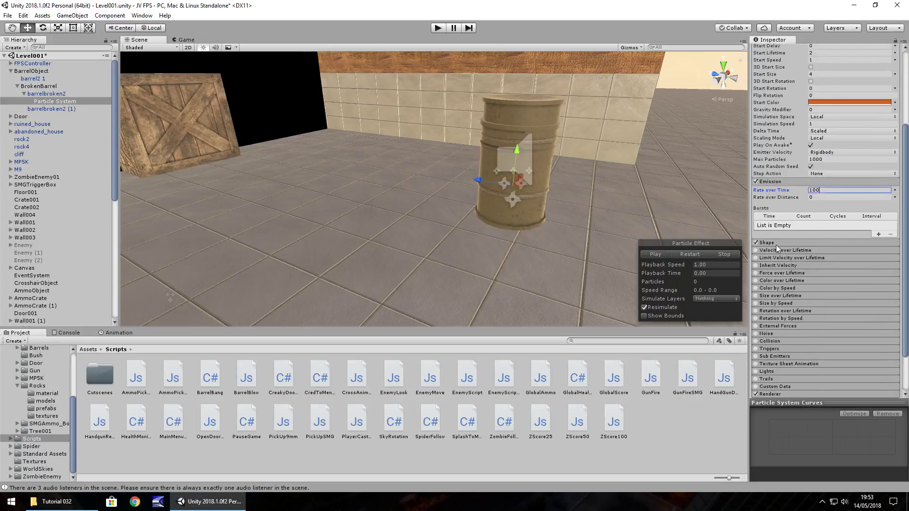
Set the Shape module to Sphere with radius 0.5 and radius thickness 0.5
{"action": "left_click", "coordinate": [775, 243]}
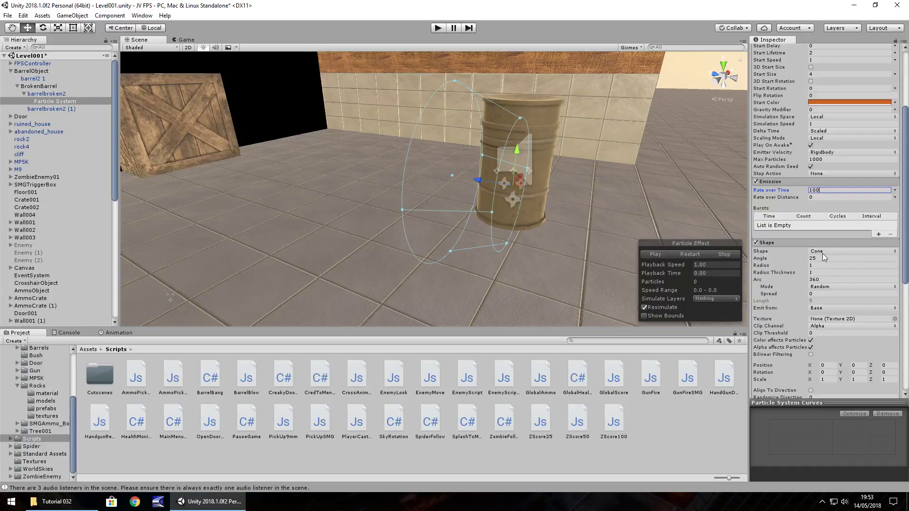
{"action": "left_click", "coordinate": [826, 251]}
{"action": "left_click", "coordinate": [830, 256]}
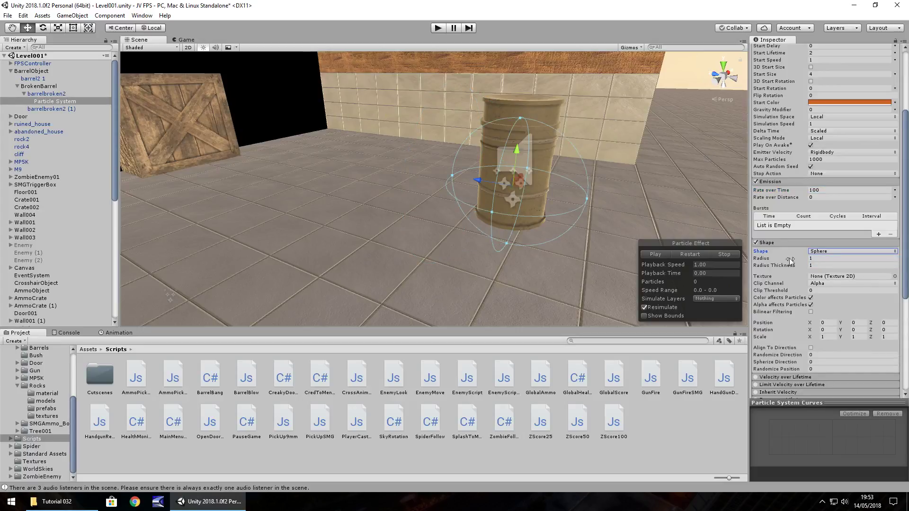
{"action": "left_click", "coordinate": [819, 259]}
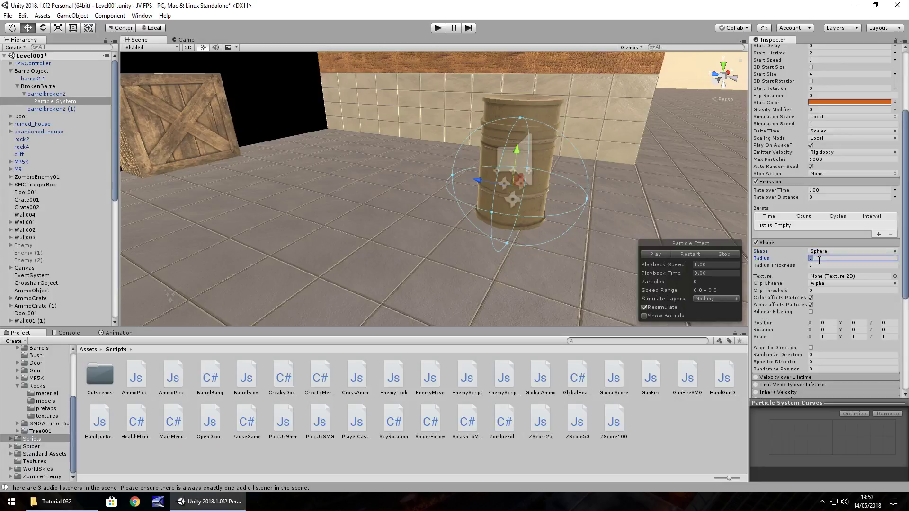
{"action": "type", "text": "0."}
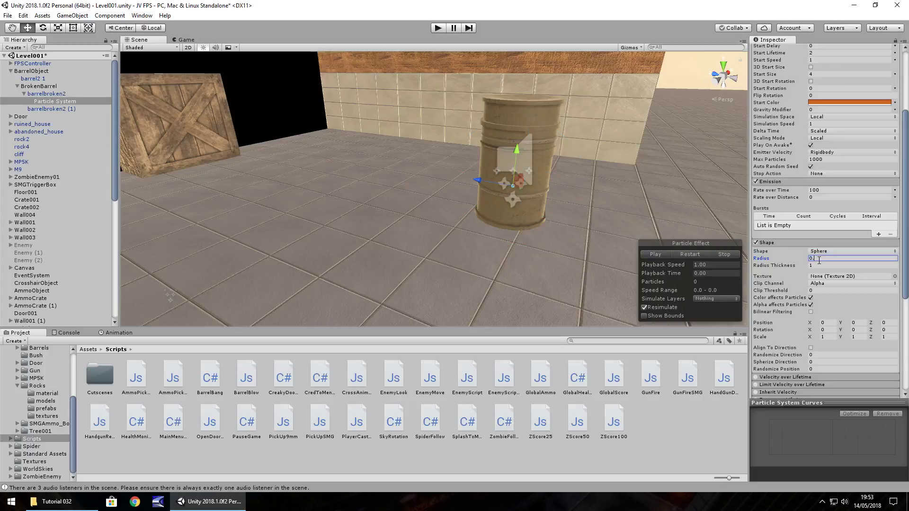
{"action": "type", "text": "5"}
{"action": "left_click", "coordinate": [819, 267]}
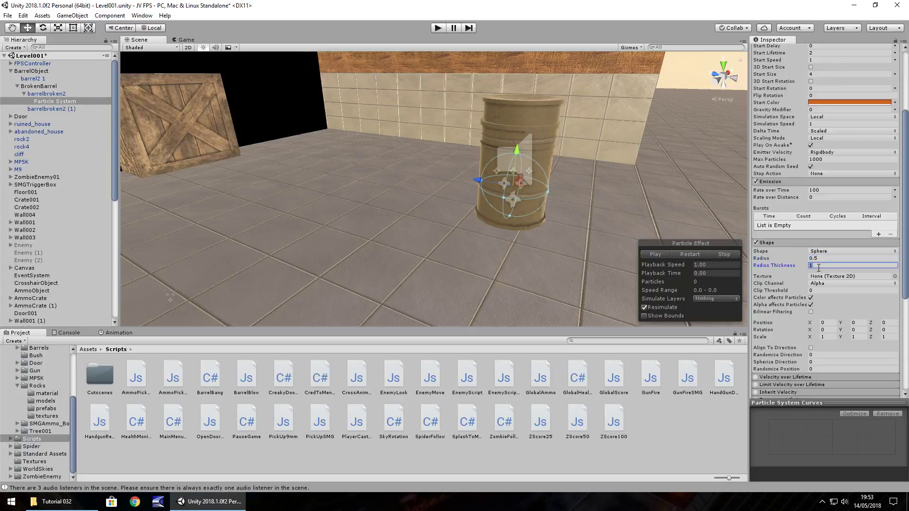
{"action": "type", "text": "0.5"}
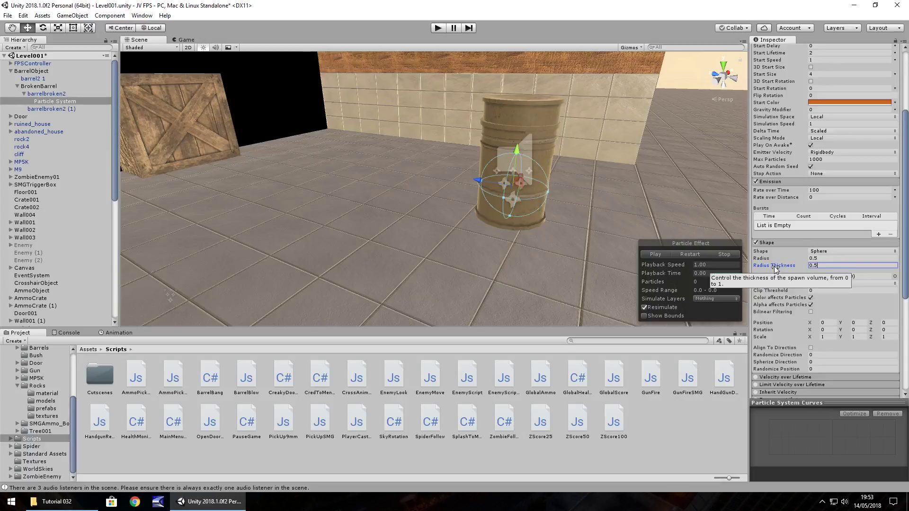
{"action": "scroll", "coordinate": [812, 294], "scroll_direction": "down", "scroll_amount": 5}
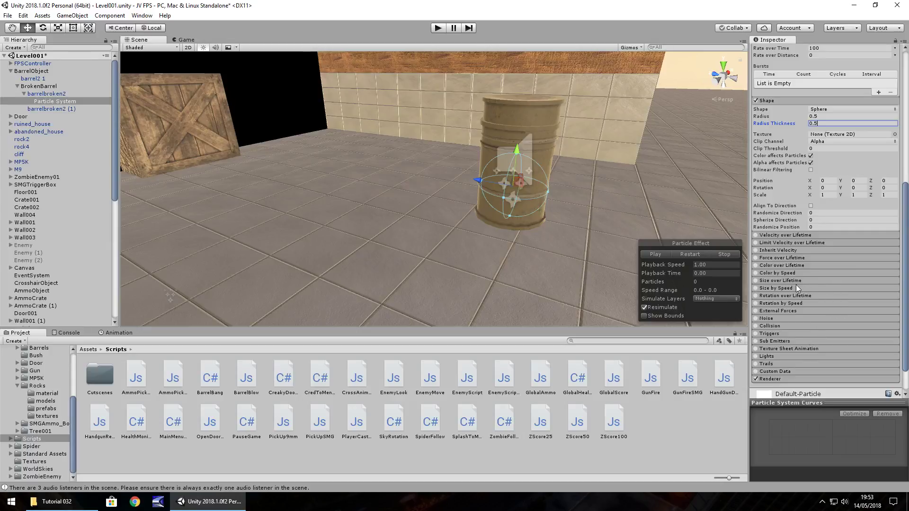
Enable Color over Lifetime with the orange preset gradient fading to alpha 0 at the end
{"action": "left_click", "coordinate": [770, 266]}
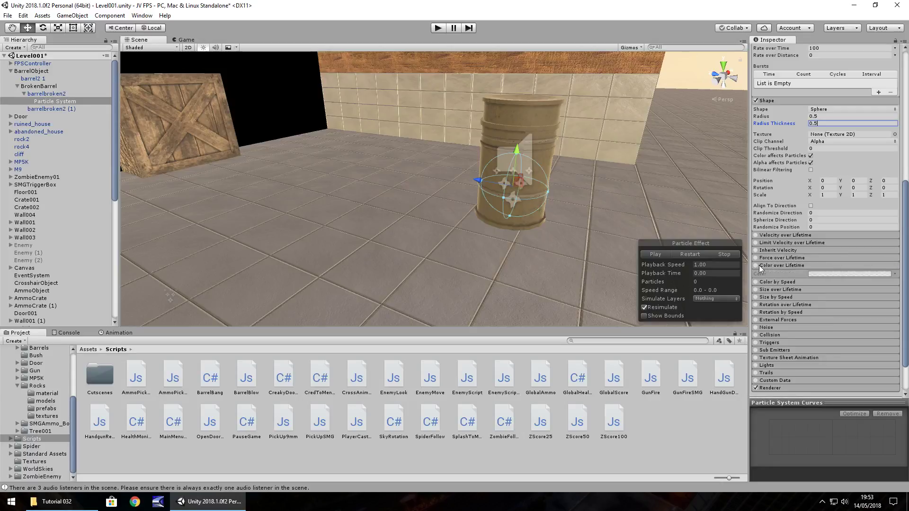
{"action": "left_click", "coordinate": [757, 266]}
{"action": "left_click", "coordinate": [822, 274]}
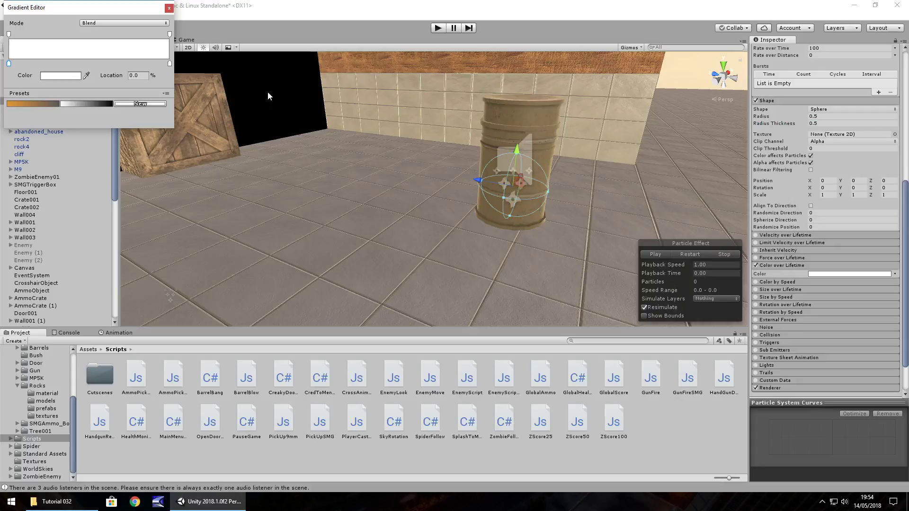
{"action": "left_click", "coordinate": [9, 34]}
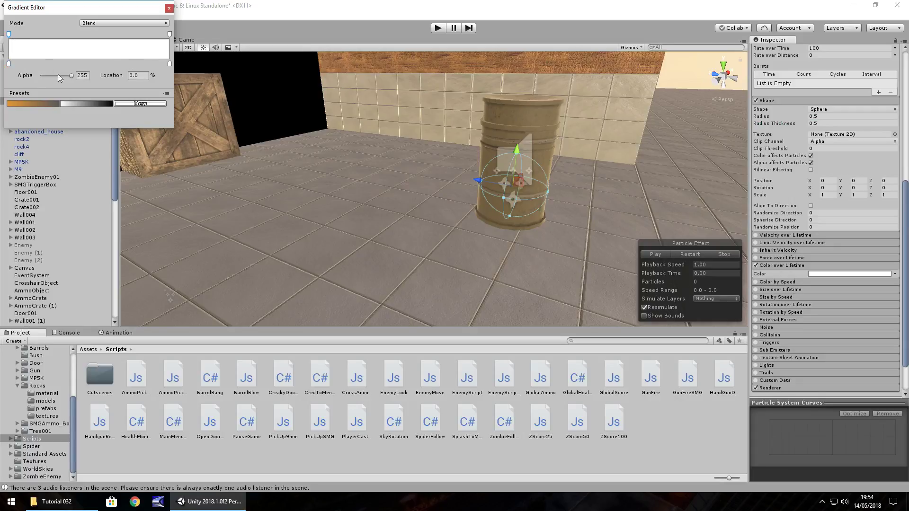
{"action": "left_click", "coordinate": [169, 35]}
{"action": "left_click", "coordinate": [71, 76]}
{"action": "left_click_drag", "start_coordinate": [71, 75], "coordinate": [45, 76]}
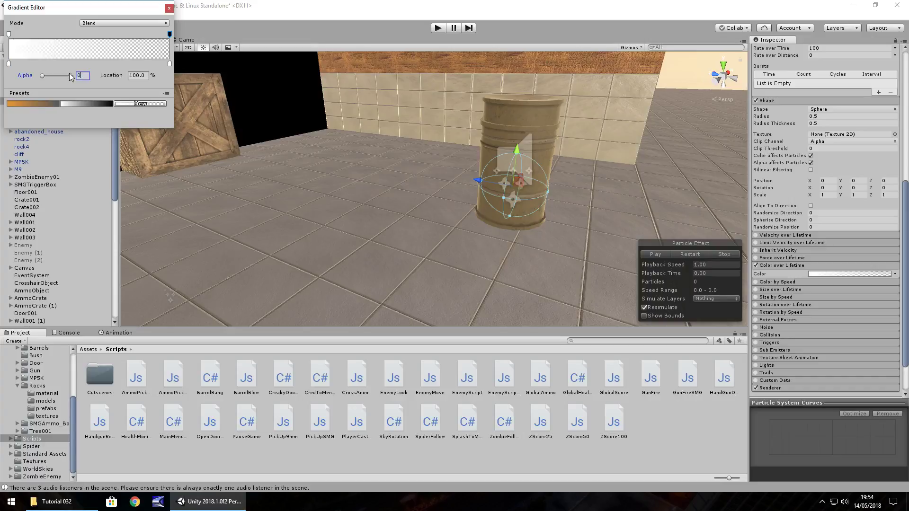
{"action": "left_click", "coordinate": [31, 104]}
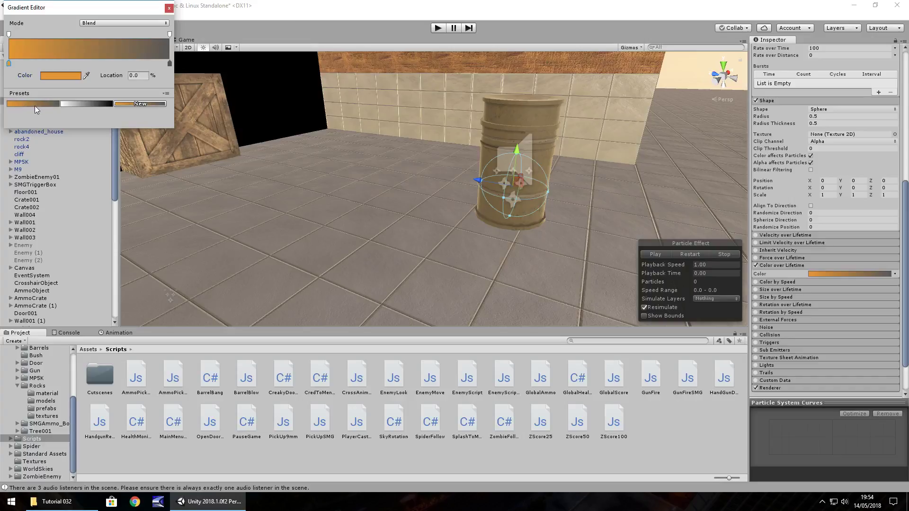
{"action": "left_click", "coordinate": [169, 34]}
{"action": "left_click", "coordinate": [82, 76]}
{"action": "type", "text": "0"}
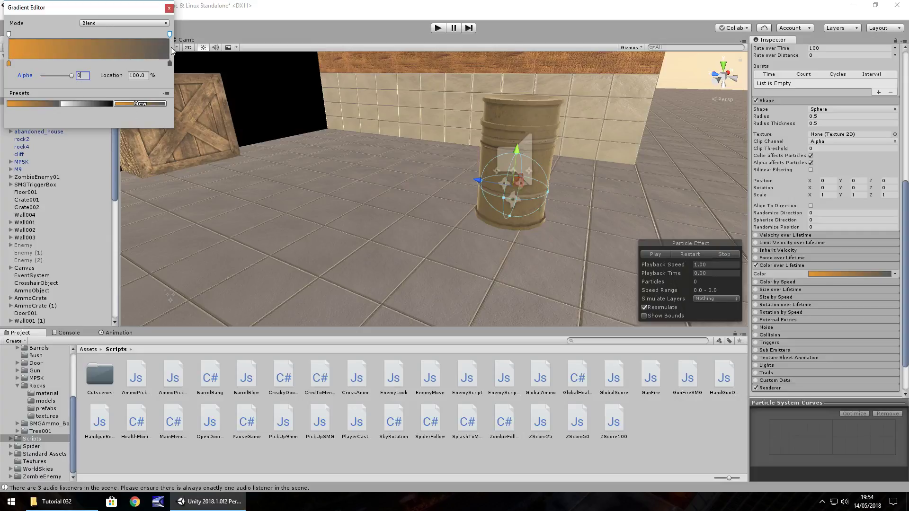
{"action": "left_click", "coordinate": [169, 9]}
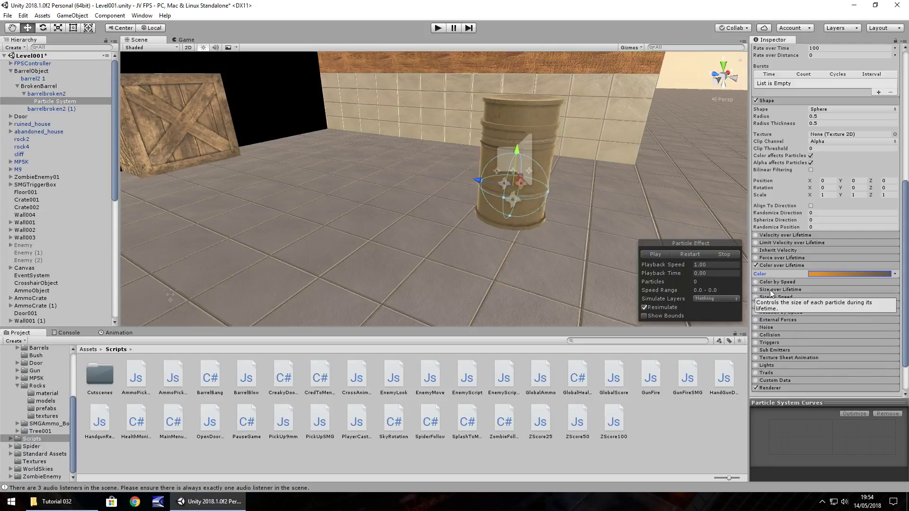
Enable Size over Lifetime with a curve shrinking from 1.0 down to 0
{"action": "left_click", "coordinate": [757, 290]}
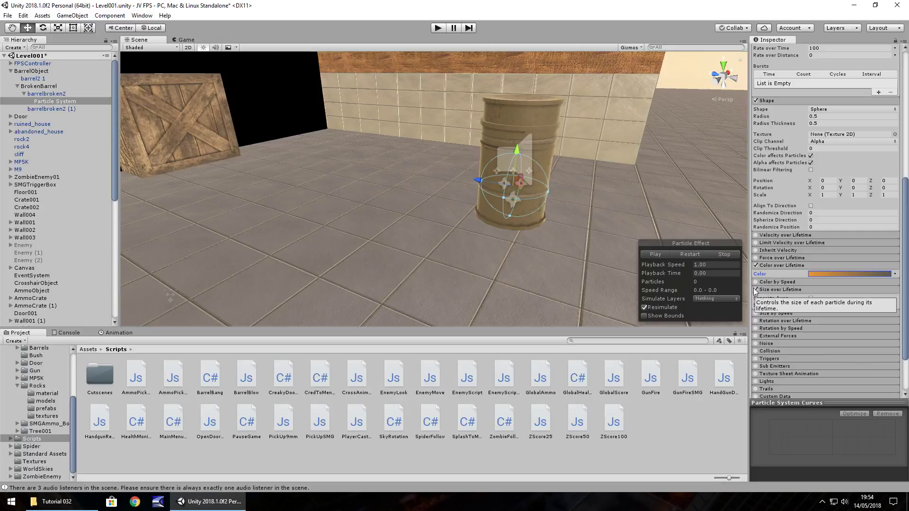
{"action": "left_click", "coordinate": [865, 305]}
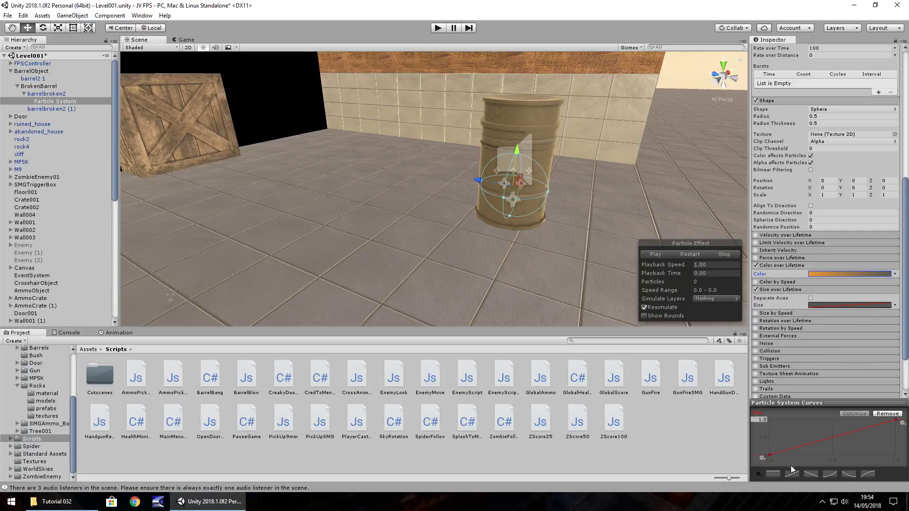
{"action": "left_click_drag", "start_coordinate": [770, 455], "coordinate": [770, 420]}
{"action": "left_click_drag", "start_coordinate": [898, 421], "coordinate": [895, 455]}
Import ExplosionTex into the Textures folder and apply it to the Particle System
{"action": "left_click", "coordinate": [43, 462]}
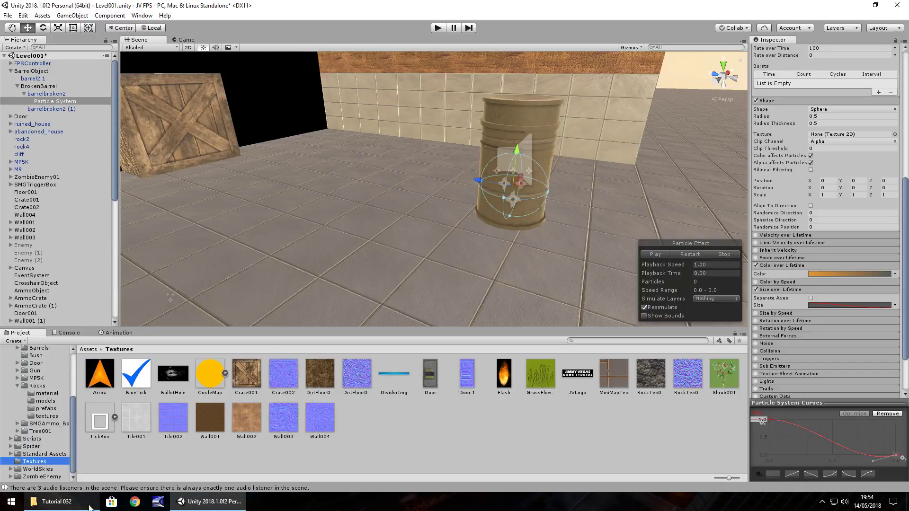
{"action": "left_click", "coordinate": [65, 504]}
{"action": "left_click_drag", "start_coordinate": [101, 88], "coordinate": [368, 428]}
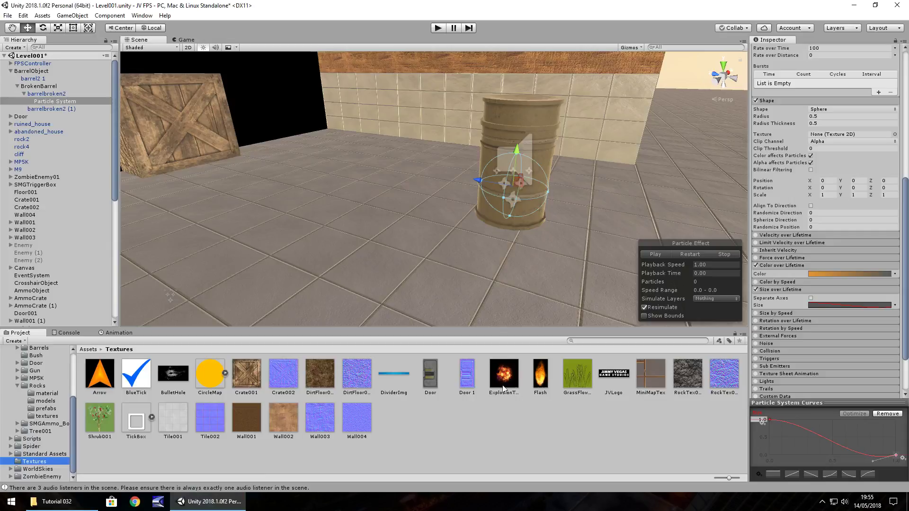
{"action": "left_click_drag", "start_coordinate": [506, 379], "coordinate": [53, 106]}
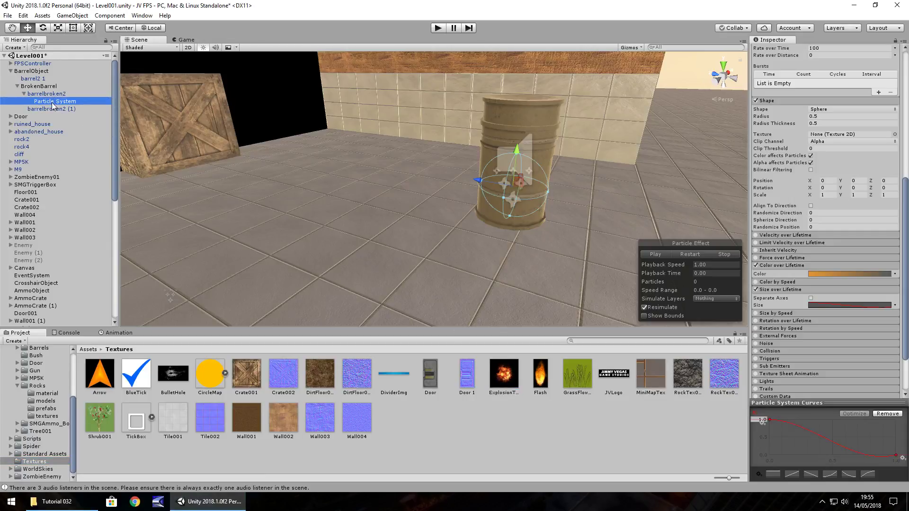
Rename the Particle System to ExplosionPart
{"action": "left_click", "coordinate": [53, 102]}
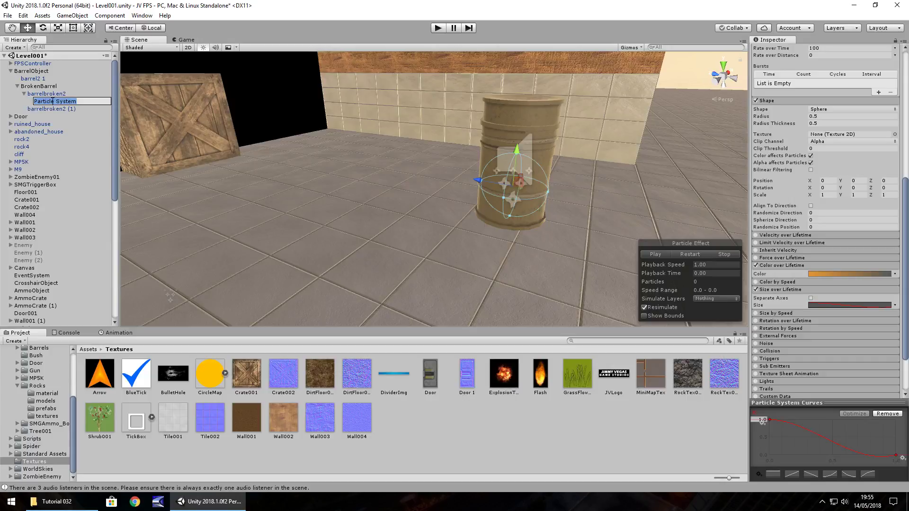
{"action": "type", "text": "ExplosionPart"}
{"action": "key", "text": "Return"}
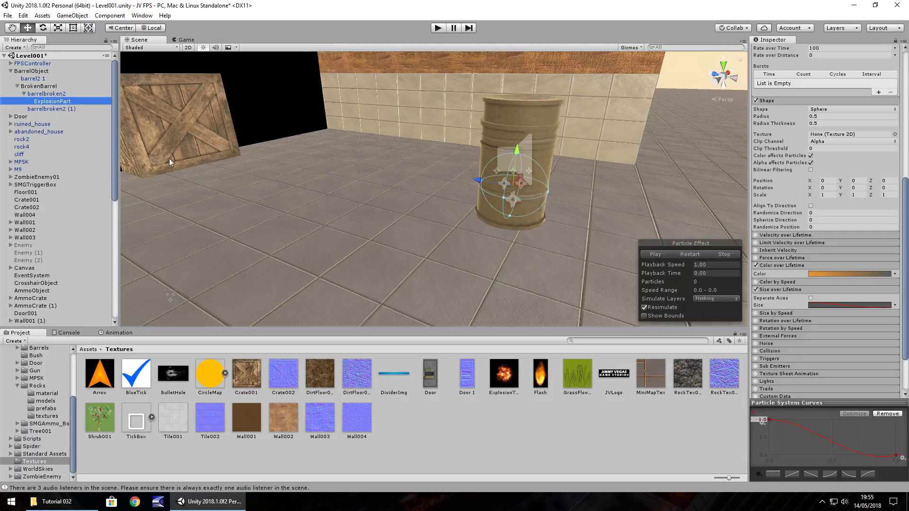
Switch the ExplosionTex material's shader to Particles > Additive (Soft)
{"action": "scroll", "coordinate": [896, 323], "scroll_direction": "down", "scroll_amount": 3}
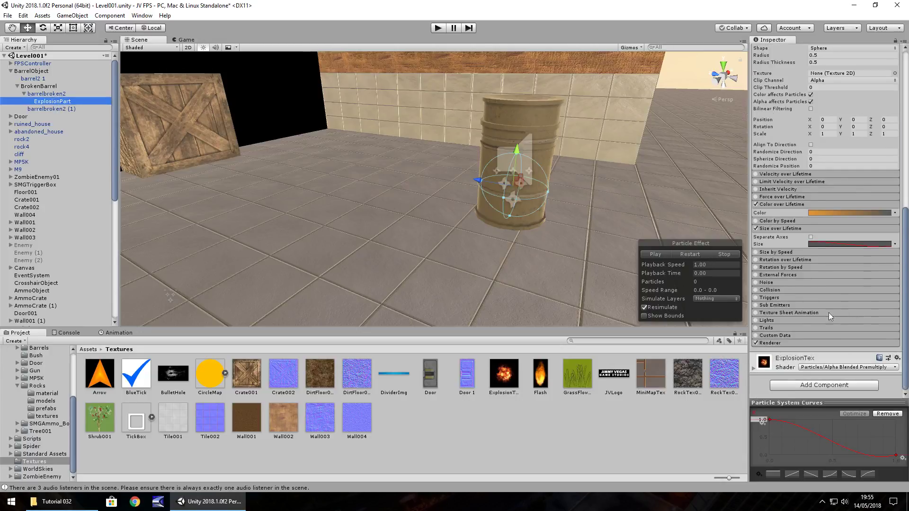
{"action": "left_click", "coordinate": [754, 369]}
{"action": "scroll", "coordinate": [786, 332], "scroll_direction": "down", "scroll_amount": 3}
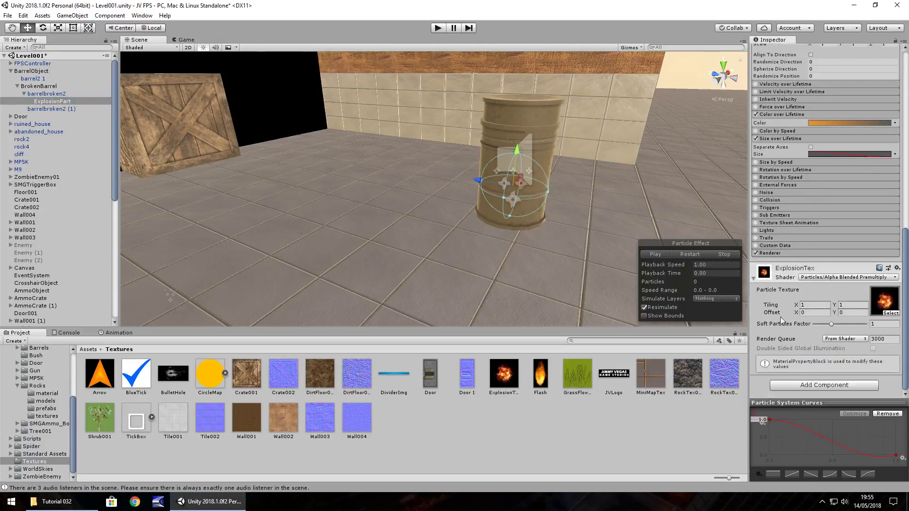
{"action": "left_click", "coordinate": [853, 279]}
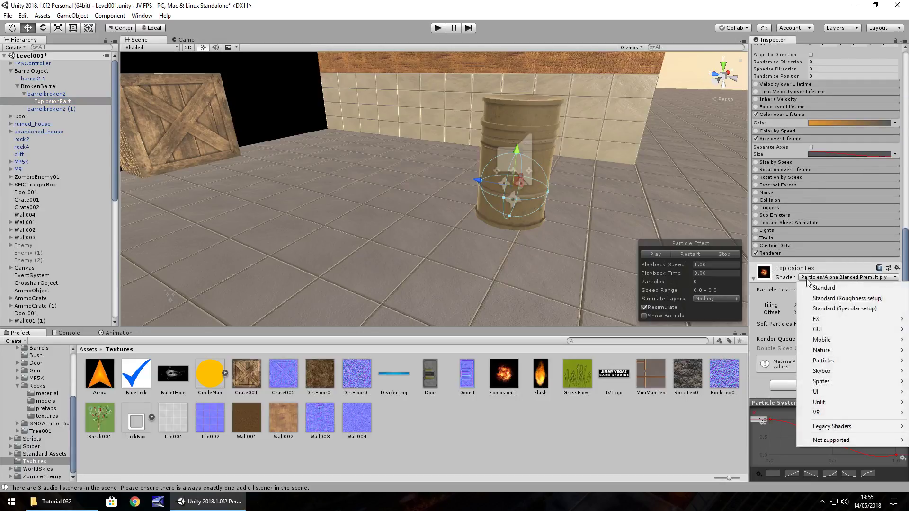
{"action": "mouse_move", "coordinate": [826, 361]}
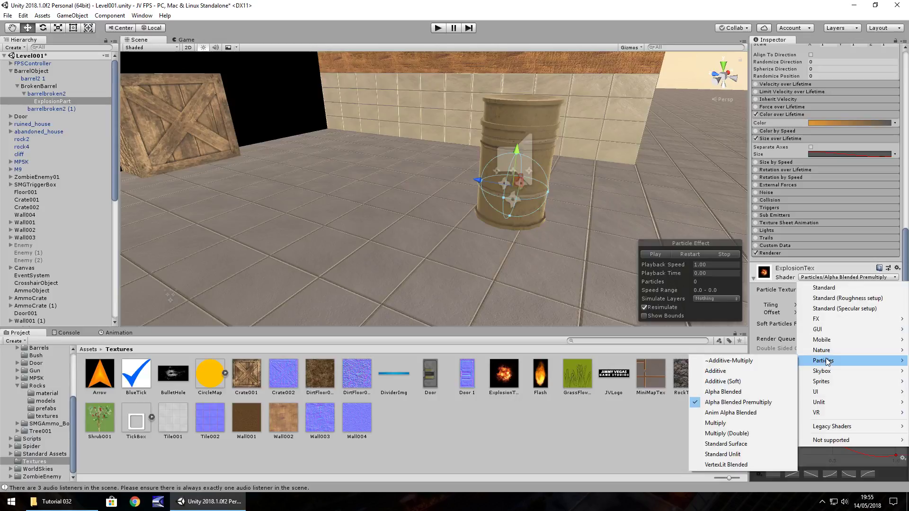
{"action": "left_click", "coordinate": [743, 382]}
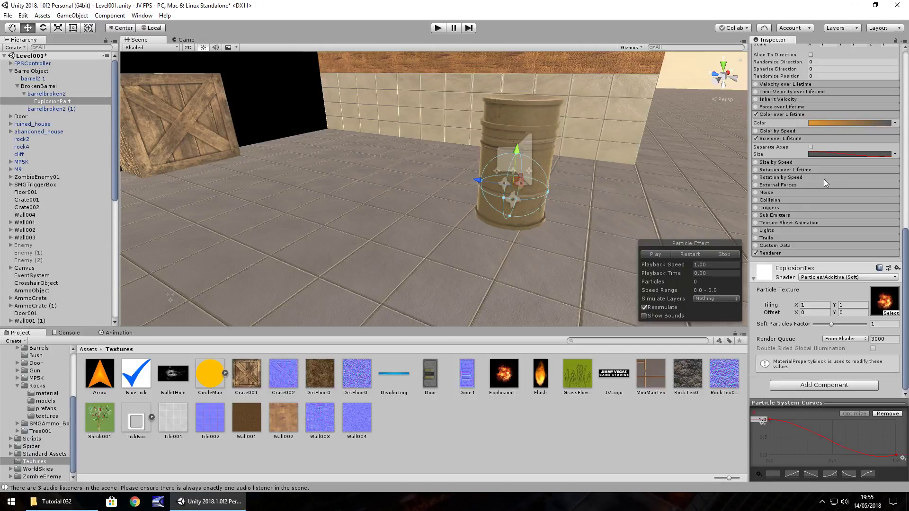
{"action": "scroll", "coordinate": [827, 197], "scroll_direction": "up", "scroll_amount": 6}
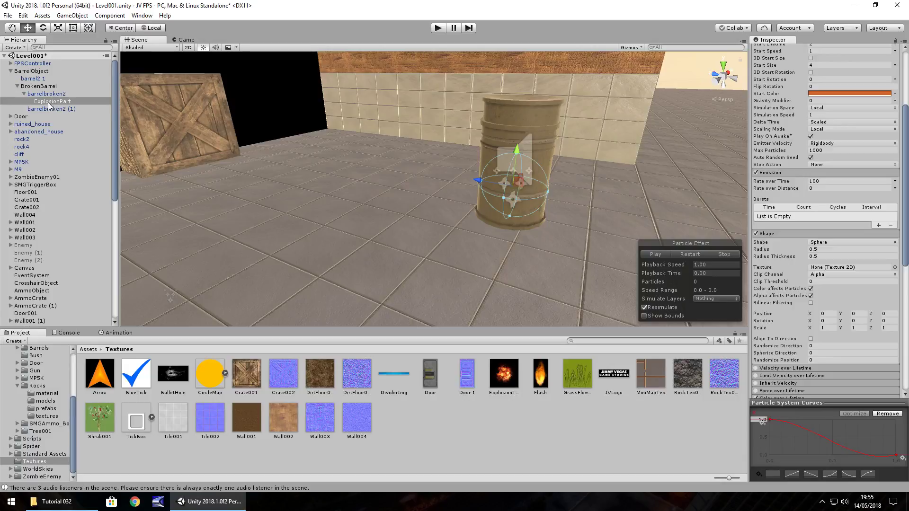
{"action": "scroll", "coordinate": [836, 186], "scroll_direction": "up", "scroll_amount": 5}
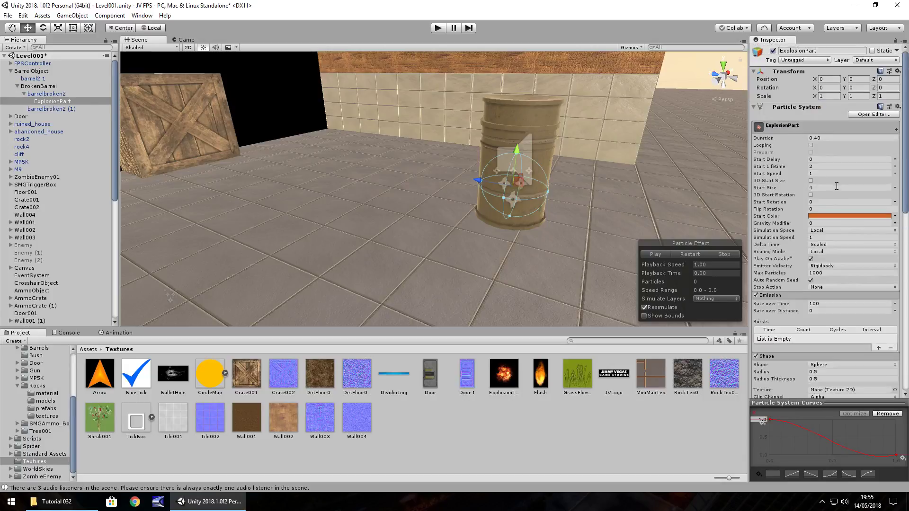
{"action": "left_click", "coordinate": [41, 93]}
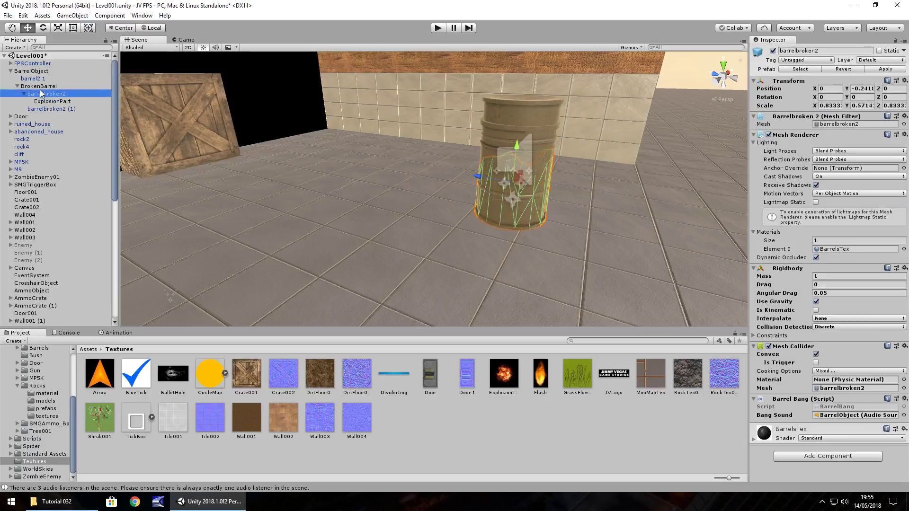
{"action": "left_click", "coordinate": [35, 87]}
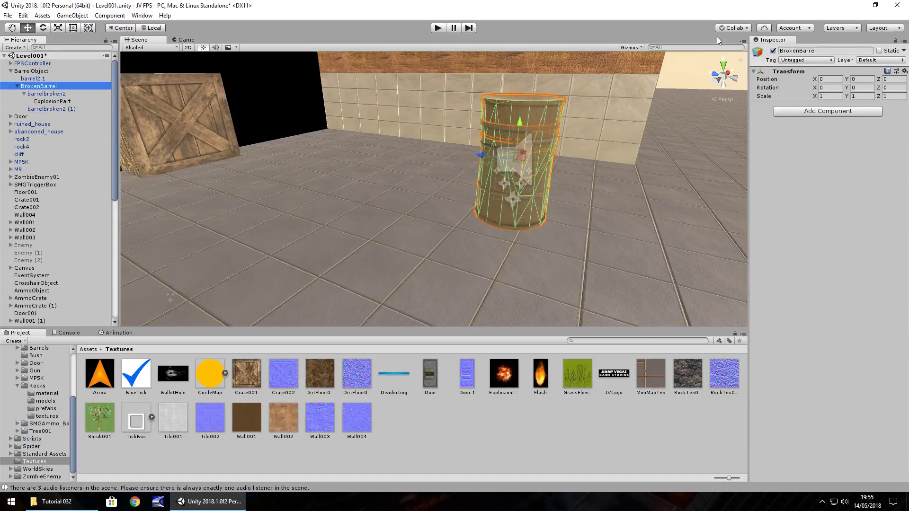
{"action": "left_click", "coordinate": [773, 51]}
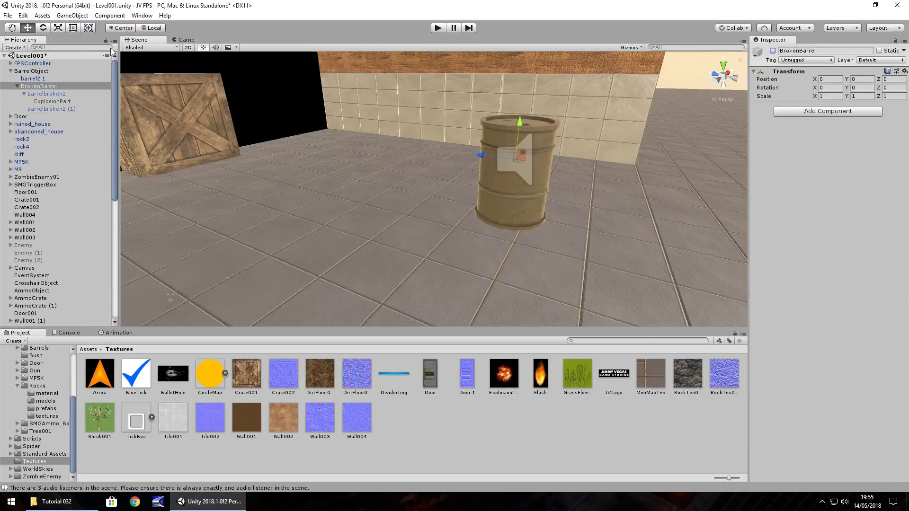
{"action": "left_click", "coordinate": [438, 28]}
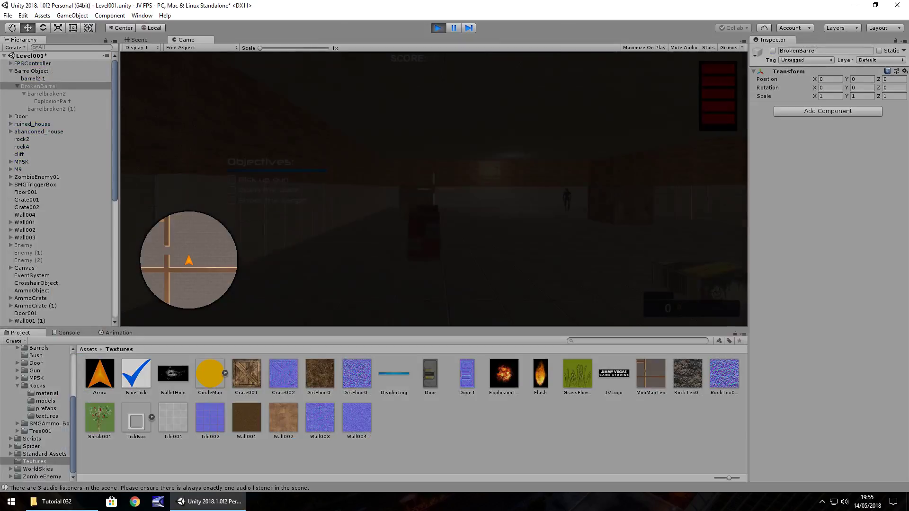
{"action": "key", "text": "w"}
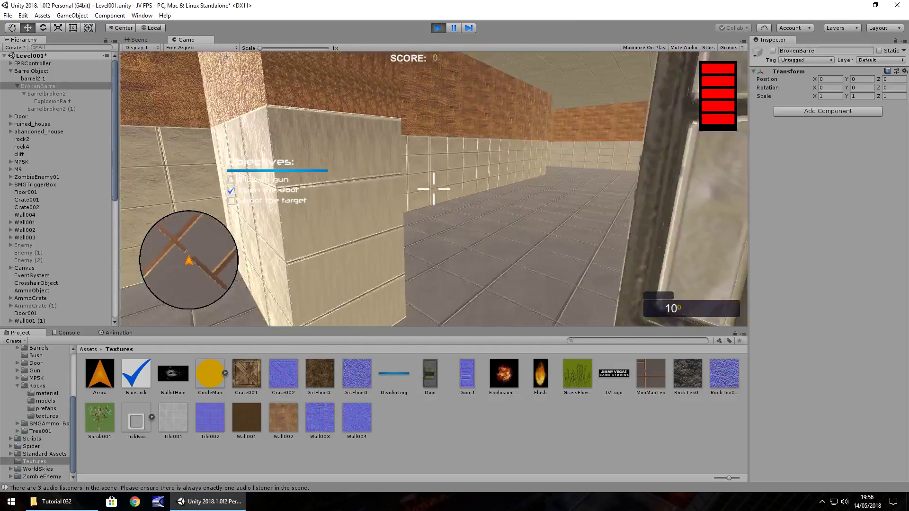
{"action": "key", "text": "w"}
{"action": "key", "text": "w"}
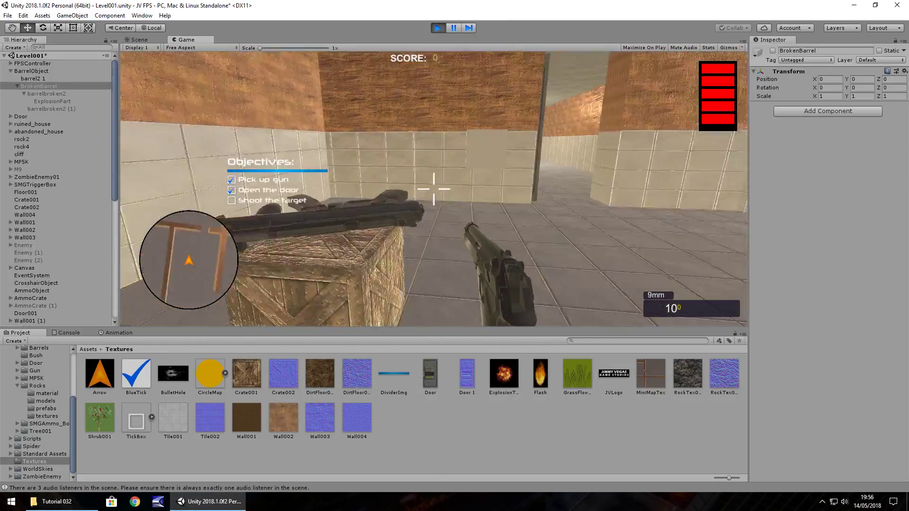
{"action": "key", "text": "w"}
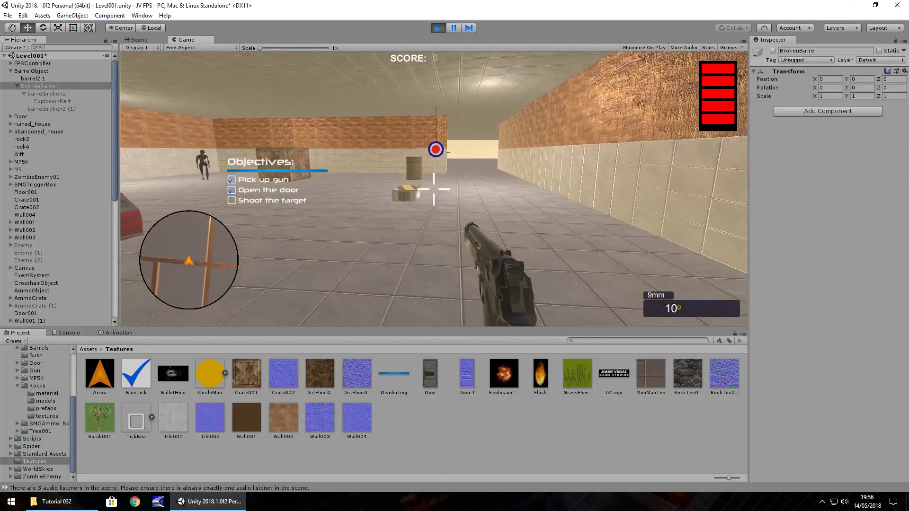
{"action": "key", "text": "w"}
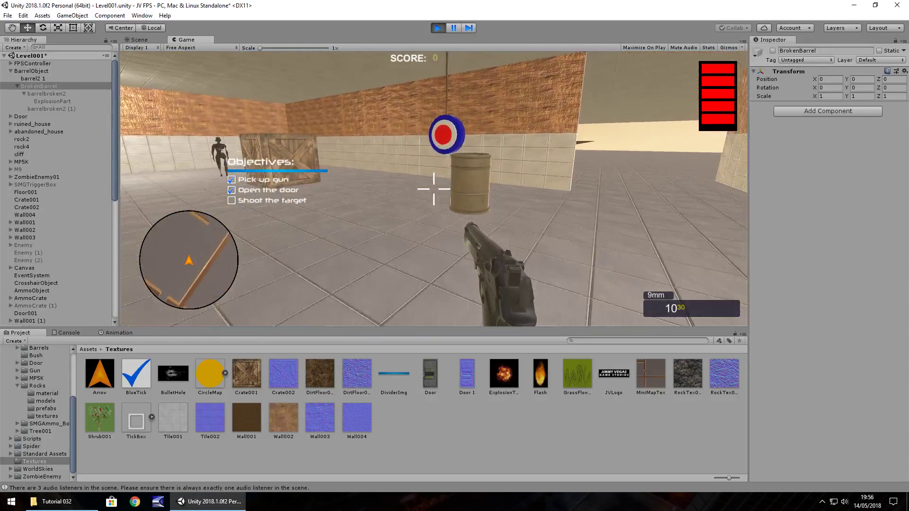
{"action": "key", "text": "w"}
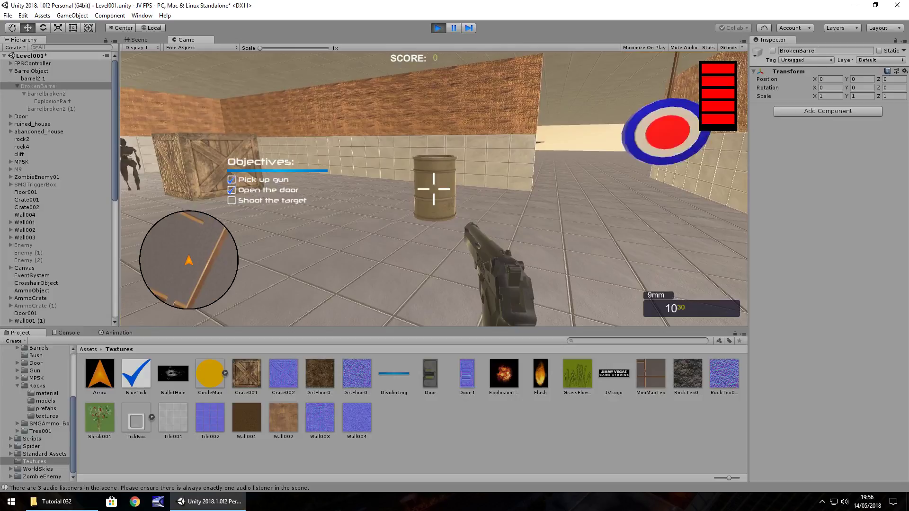
{"action": "left_click", "coordinate": [434, 189]}
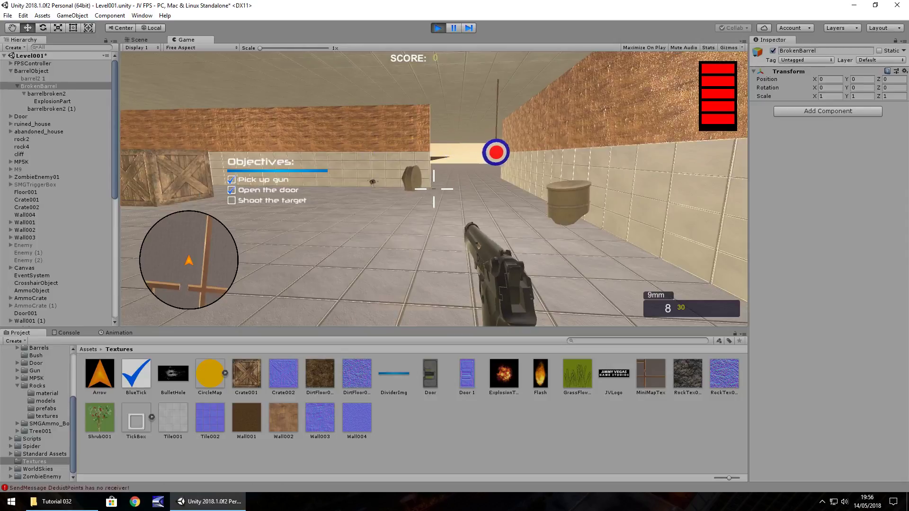
{"action": "key", "text": "ctrl+p"}
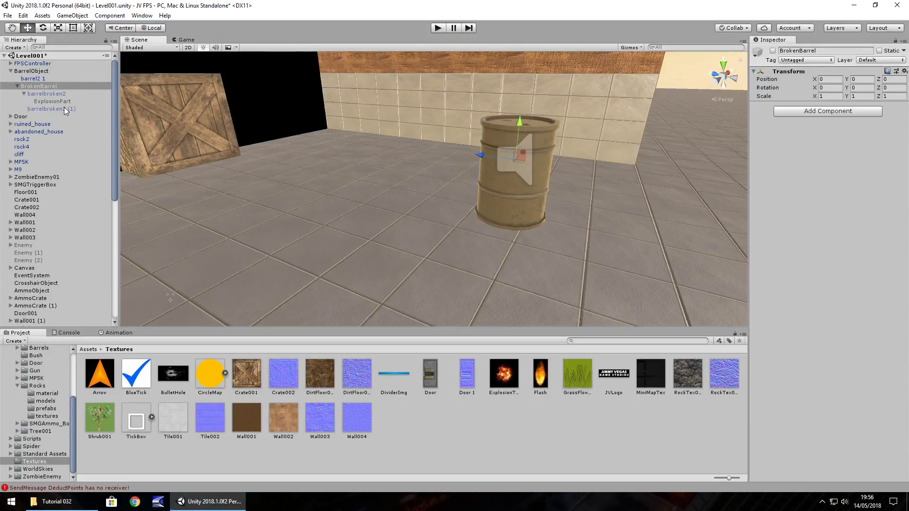
Enable BrokenBarrel and set ExplosionPart's particle Duration to 0.20
{"action": "left_click", "coordinate": [772, 51]}
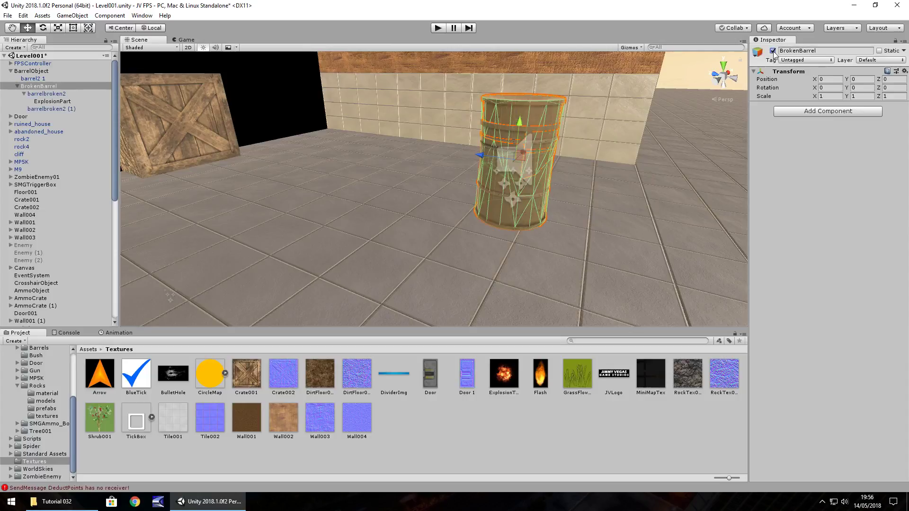
{"action": "left_click", "coordinate": [53, 101]}
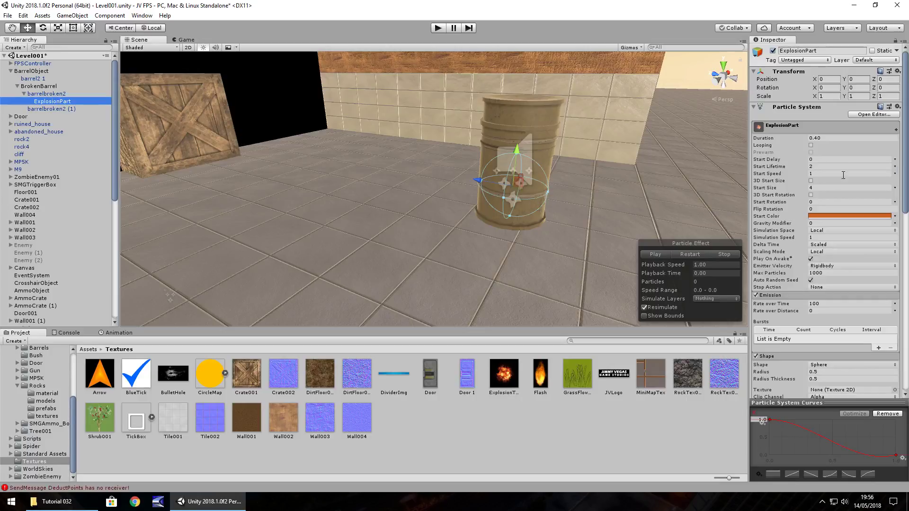
{"action": "left_click", "coordinate": [825, 138]}
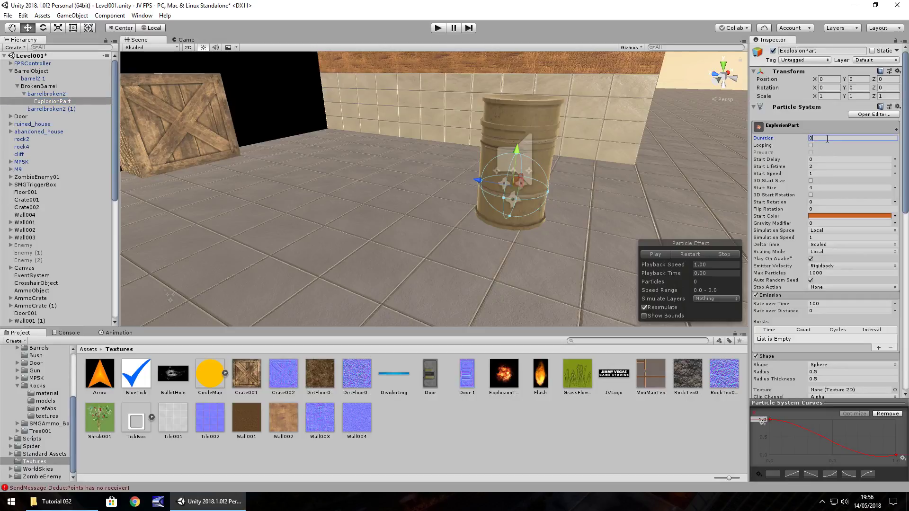
{"action": "left_click", "coordinate": [52, 109]}
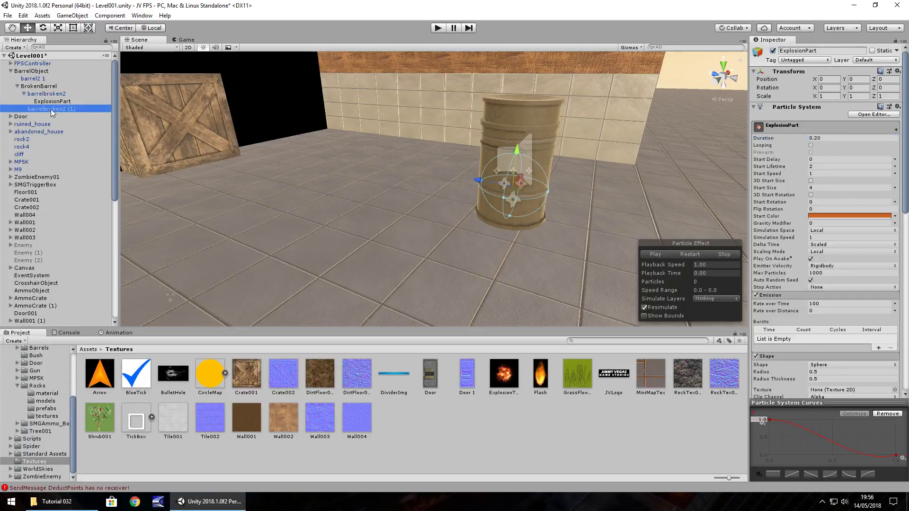
Toggle Looping on and back off for the ExplosionPart particle system
{"action": "left_click", "coordinate": [51, 103]}
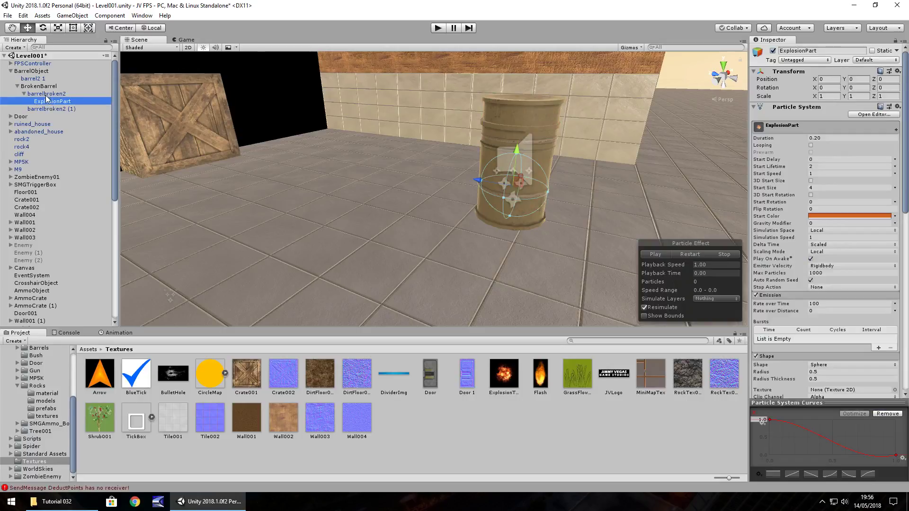
{"action": "left_click", "coordinate": [47, 94]}
{"action": "left_click", "coordinate": [50, 102]}
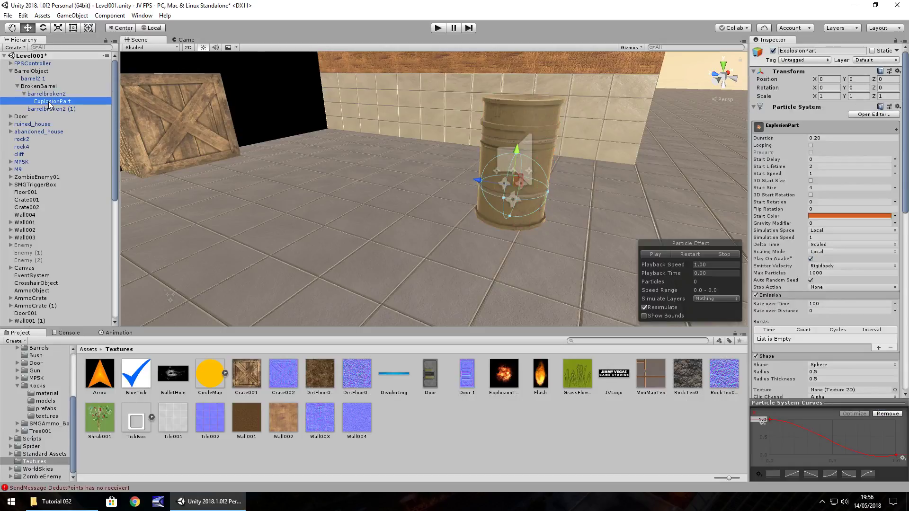
{"action": "left_click", "coordinate": [811, 145]}
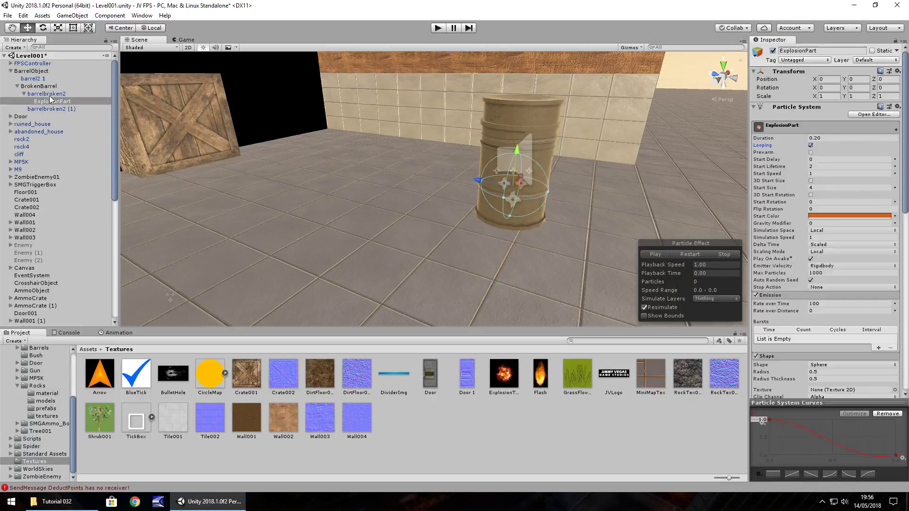
{"action": "left_click", "coordinate": [48, 94]}
{"action": "left_click", "coordinate": [51, 101]}
{"action": "left_click", "coordinate": [811, 146]}
{"action": "left_click", "coordinate": [811, 145]}
Play-test the shortened explosion, then stop play mode
{"action": "left_click", "coordinate": [442, 30]}
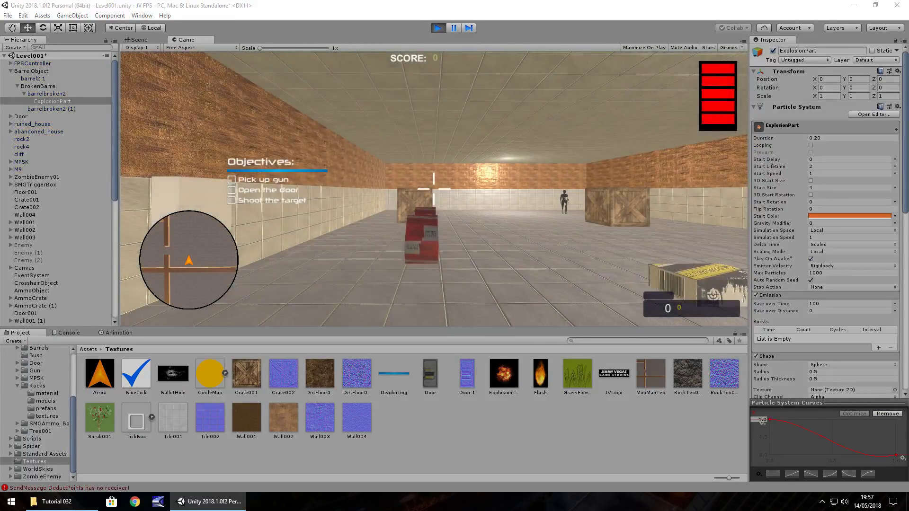
{"action": "key", "text": "ctrl+s"}
{"action": "key", "text": "Escape"}
{"action": "key", "text": "ctrl+p"}
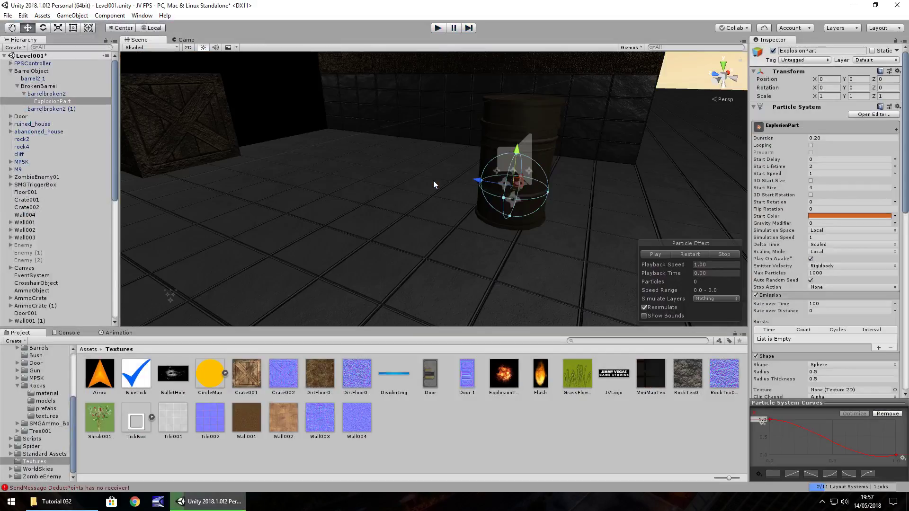
Confirm ExplosionPart still reads 0.20 duration and disable BrokenBarrel again
{"action": "left_click", "coordinate": [39, 85]}
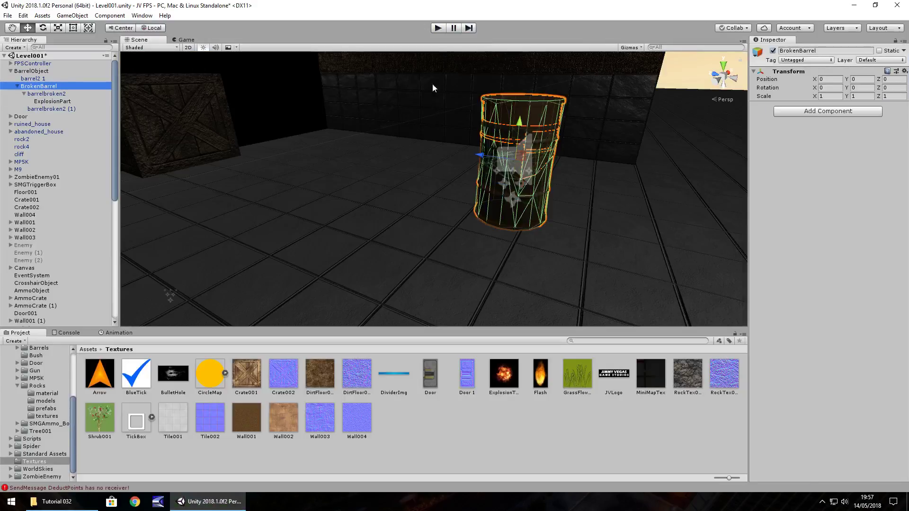
{"action": "left_click", "coordinate": [782, 51]}
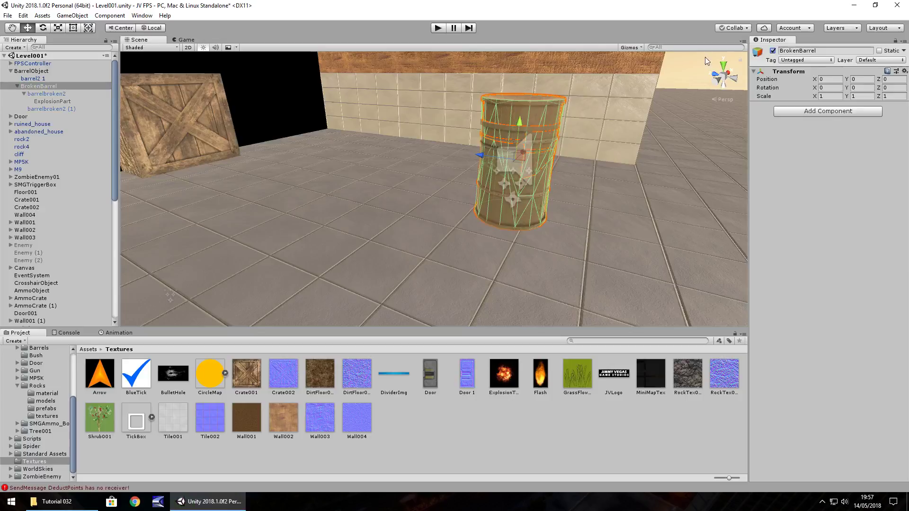
{"action": "left_click", "coordinate": [66, 102]}
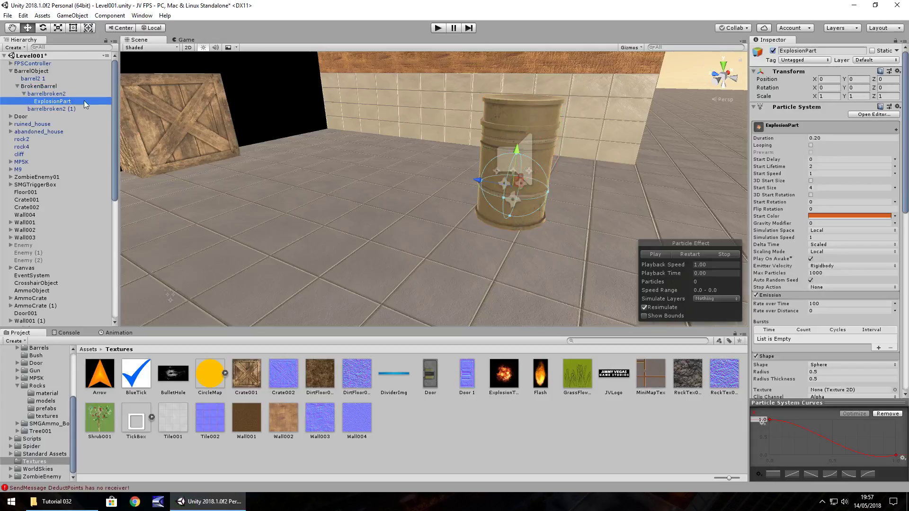
{"action": "left_click", "coordinate": [833, 138]}
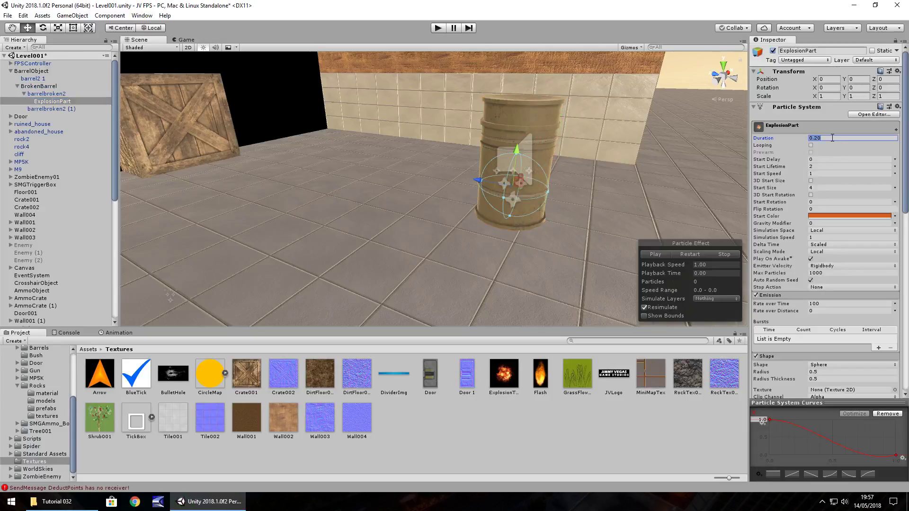
{"action": "left_click", "coordinate": [45, 86]}
{"action": "left_click", "coordinate": [773, 51]}
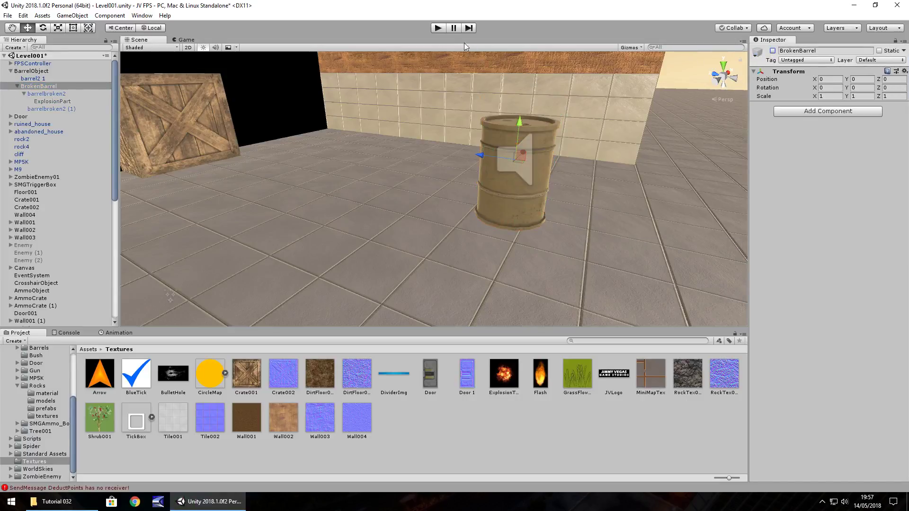
{"action": "left_click", "coordinate": [438, 28]}
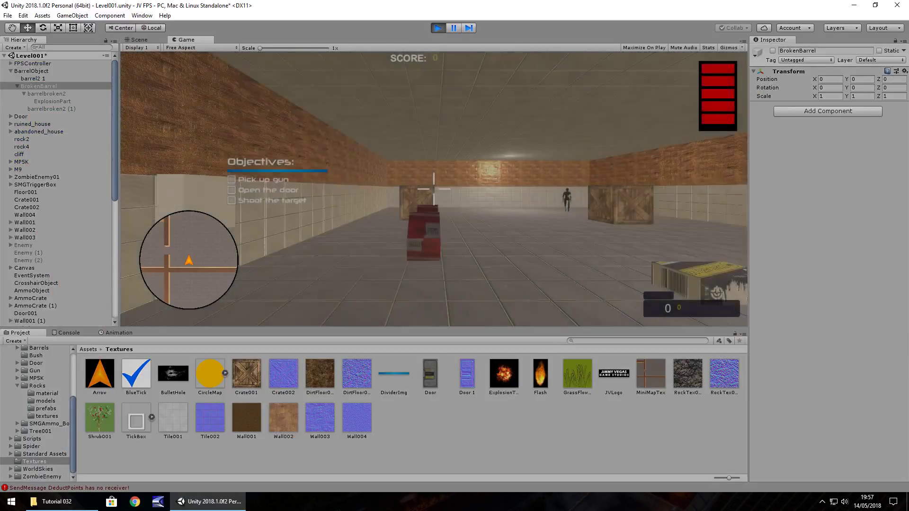
{"action": "key", "text": "w"}
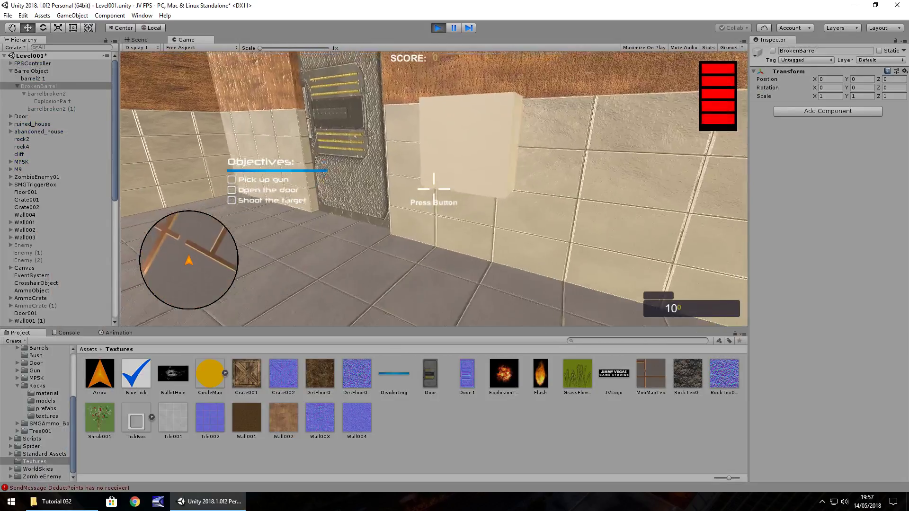
{"action": "key", "text": "w"}
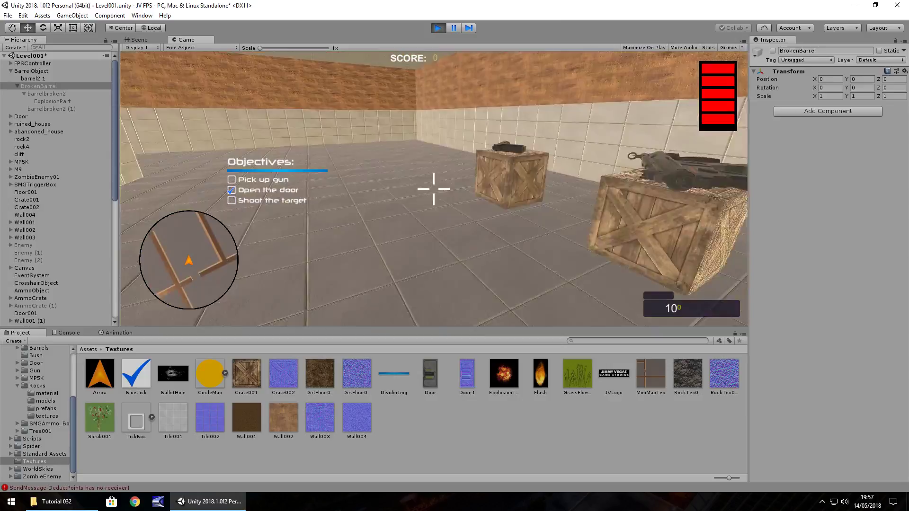
{"action": "key", "text": "w"}
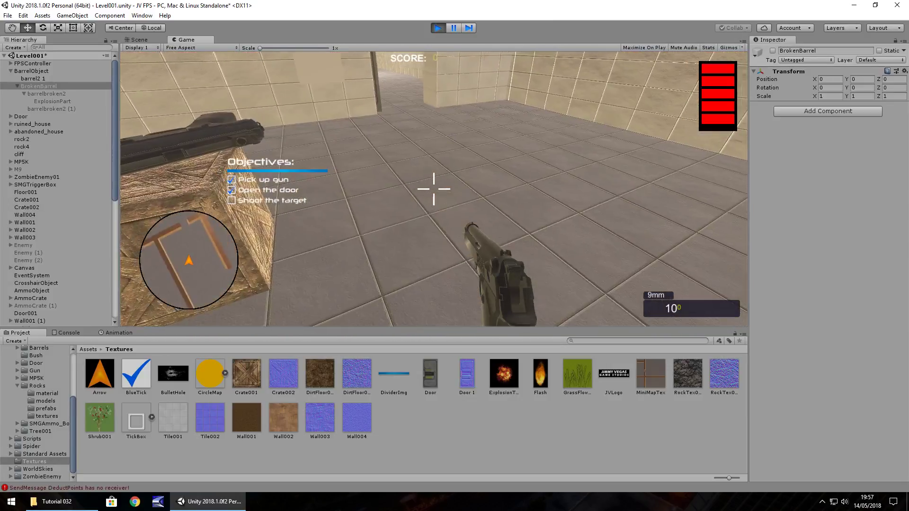
{"action": "key", "text": "w"}
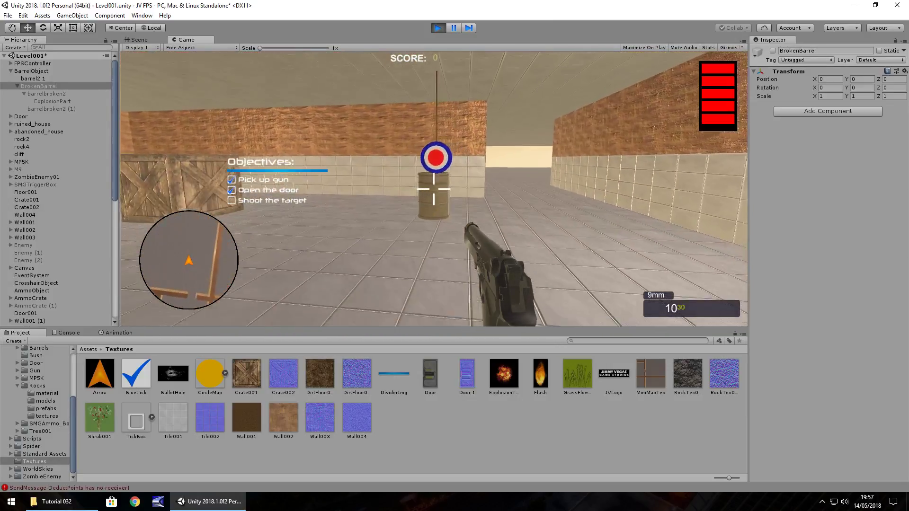
{"action": "left_click", "coordinate": [433, 189]}
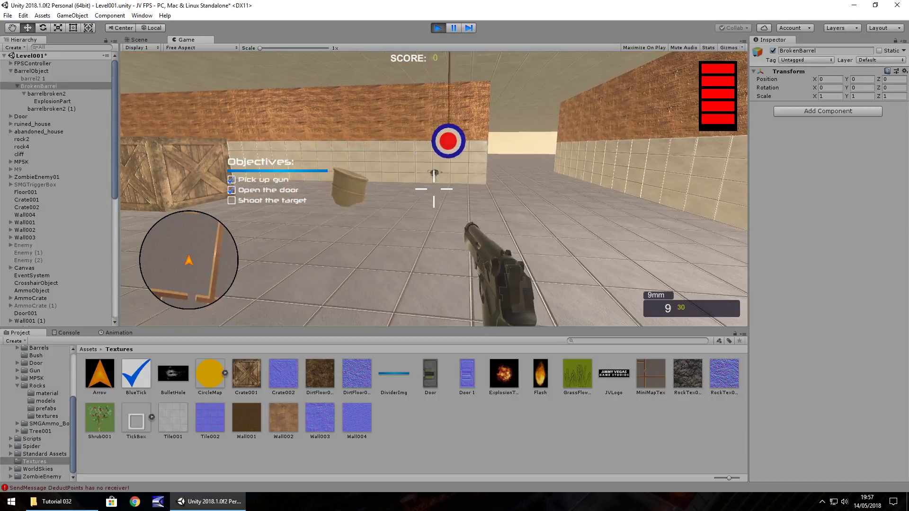
{"action": "left_click", "coordinate": [433, 188]}
{"action": "key", "text": "ctrl+p"}
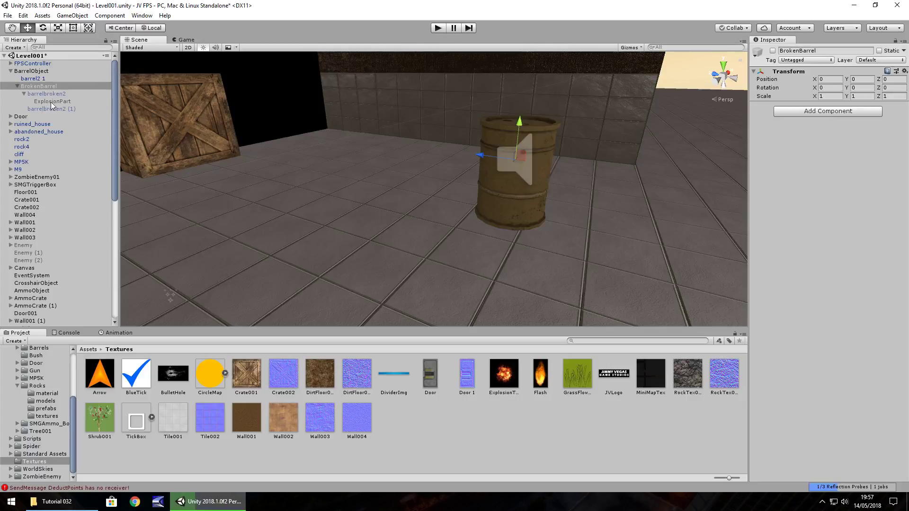
Duplicate ExplosionPart with Ctrl+D, parent ExplosionPart (1) under barrelbroken2 (1), and open the Audio folder
{"action": "left_click", "coordinate": [42, 102]}
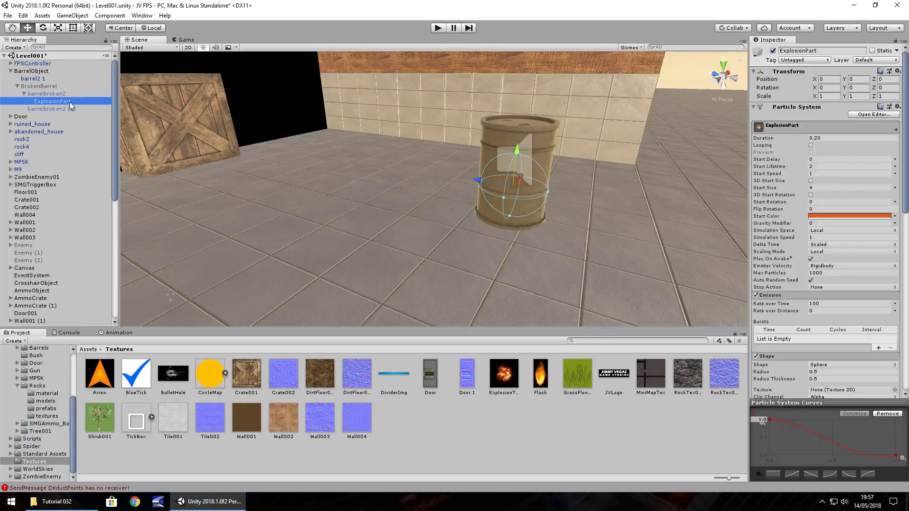
{"action": "key", "text": "ctrl+d"}
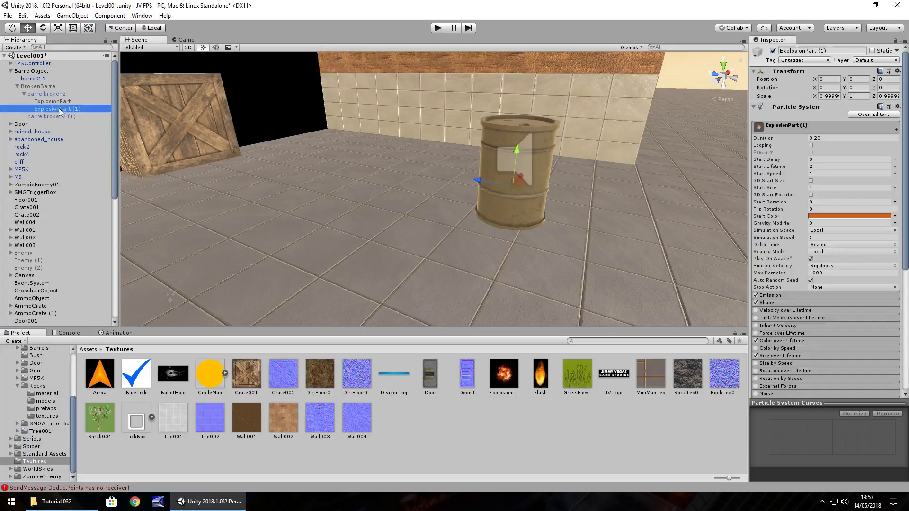
{"action": "left_click_drag", "start_coordinate": [58, 109], "coordinate": [53, 116]}
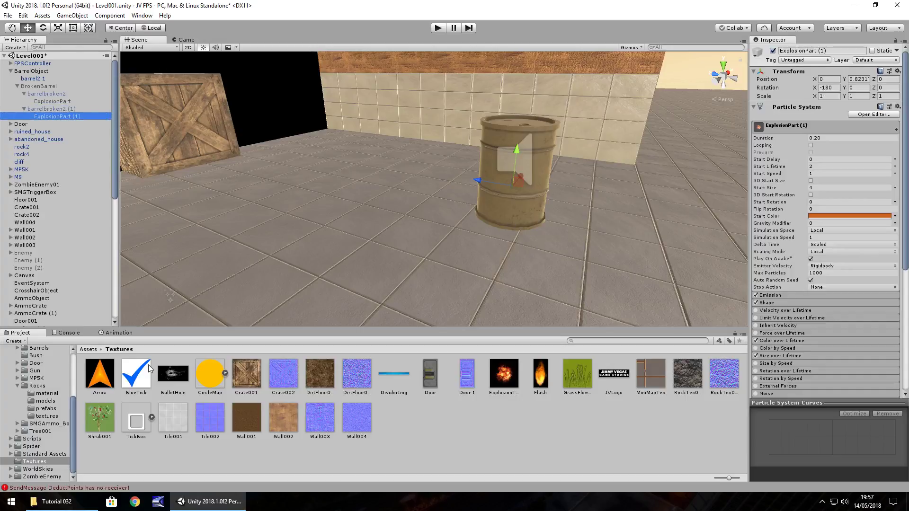
{"action": "scroll", "coordinate": [51, 416], "scroll_direction": "up", "scroll_amount": 5}
{"action": "left_click", "coordinate": [32, 380]}
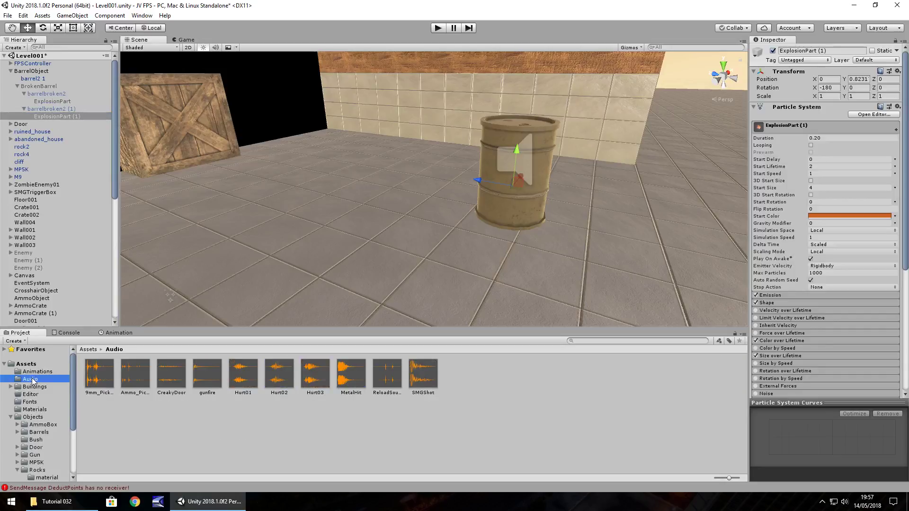
Drag Explosion001 from the Tutorial 032 folder into Unity's Audio folder
{"action": "left_click", "coordinate": [65, 503]}
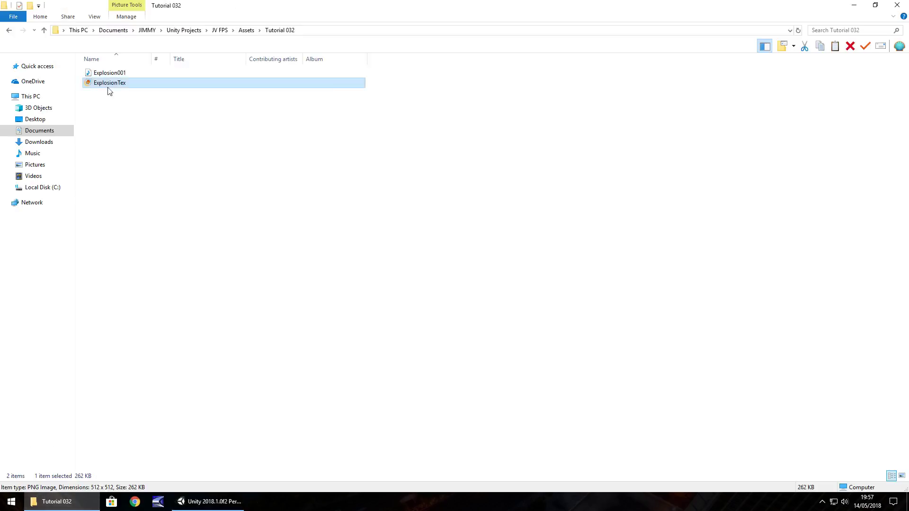
{"action": "left_click_drag", "start_coordinate": [110, 72], "coordinate": [456, 377]}
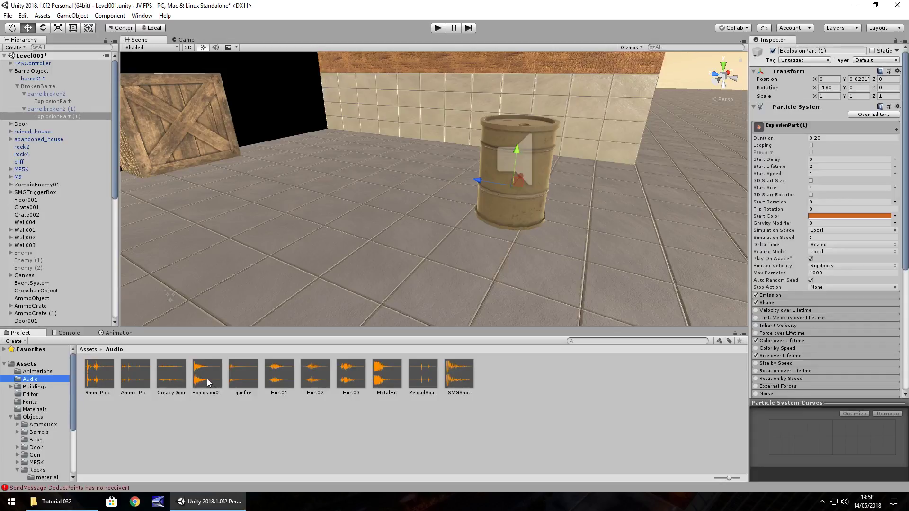
Drop the Explosion001 clip onto ExplosionPart (1) to add an Audio Source, then enter play mode
{"action": "left_click_drag", "start_coordinate": [206, 379], "coordinate": [50, 103]}
{"action": "scroll", "coordinate": [841, 305], "scroll_direction": "down", "scroll_amount": 8}
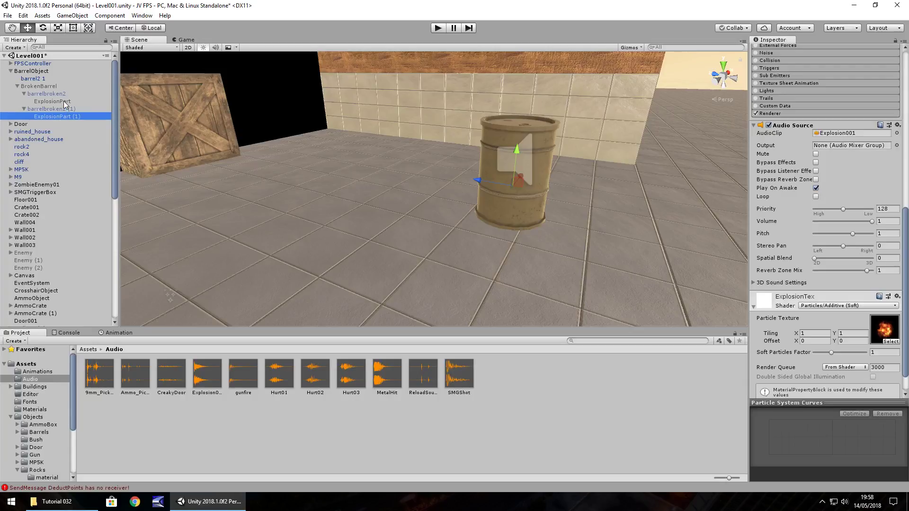
{"action": "left_click", "coordinate": [440, 28]}
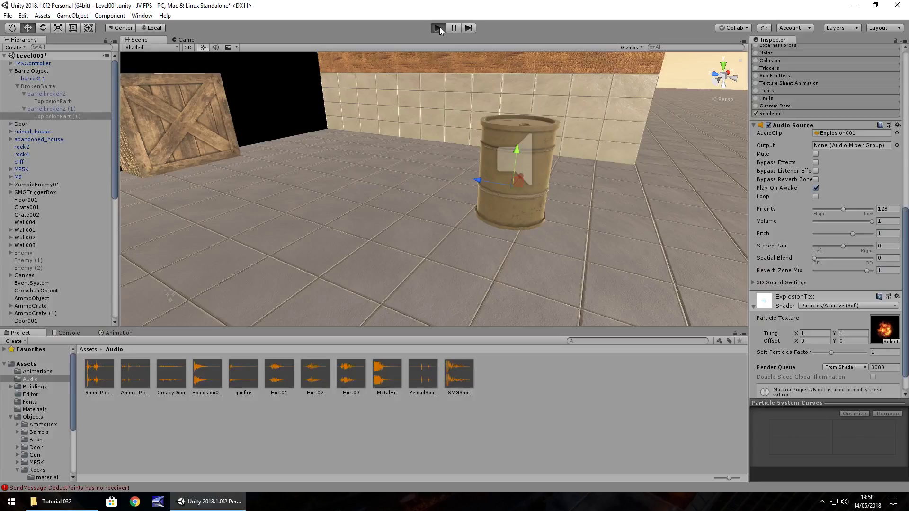
{"action": "left_click", "coordinate": [440, 28]}
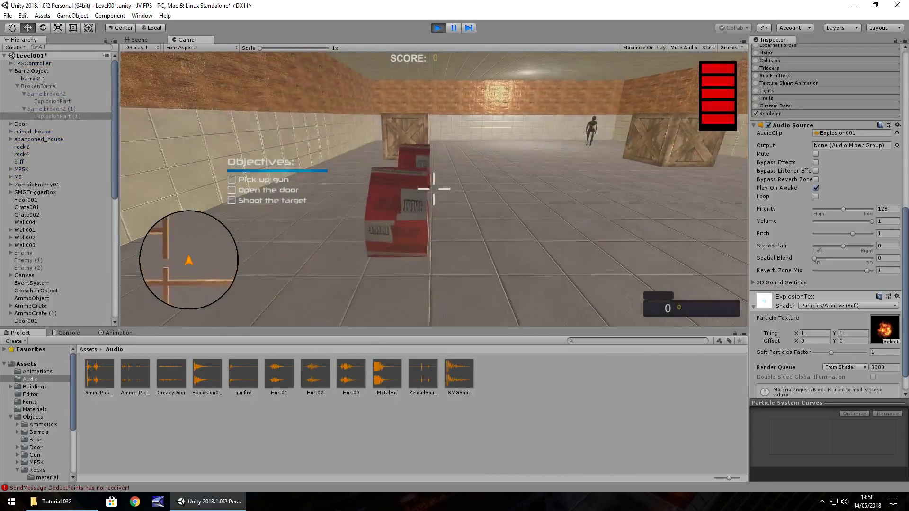
{"action": "key", "text": "w"}
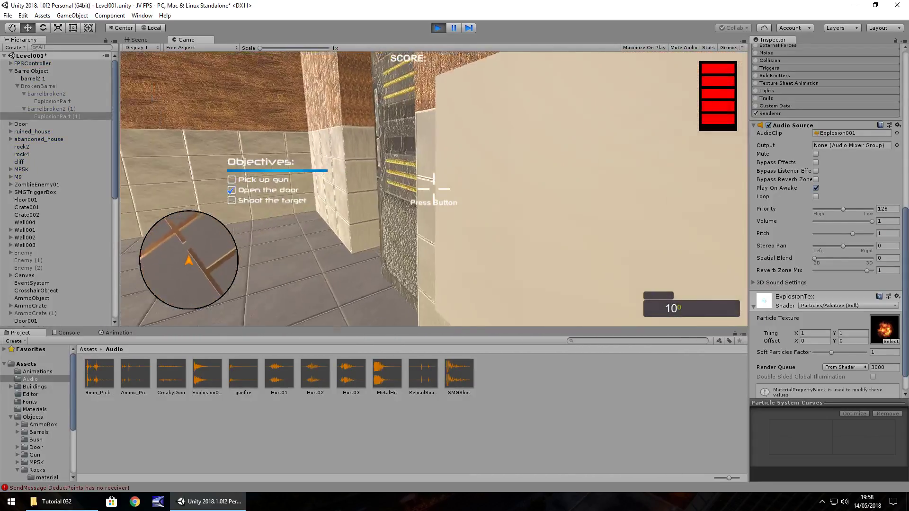
{"action": "key", "text": "w"}
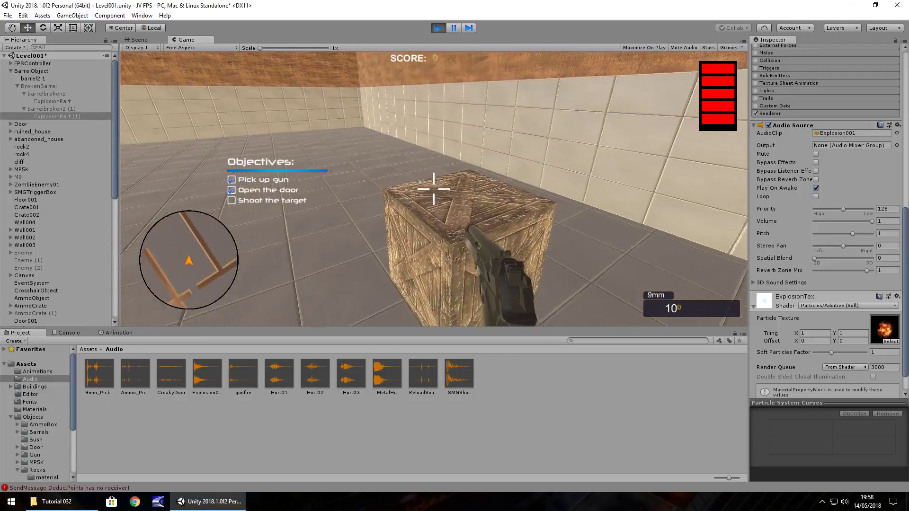
{"action": "key", "text": "w"}
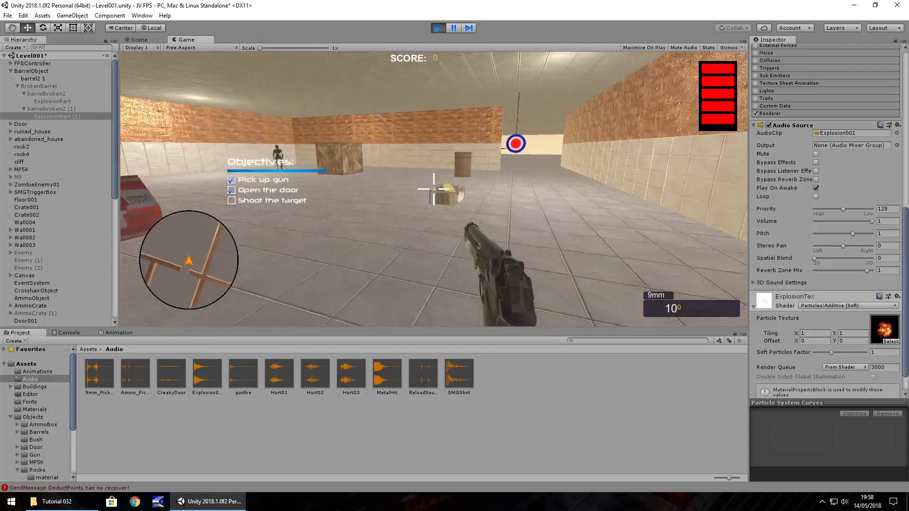
{"action": "left_click", "coordinate": [434, 189]}
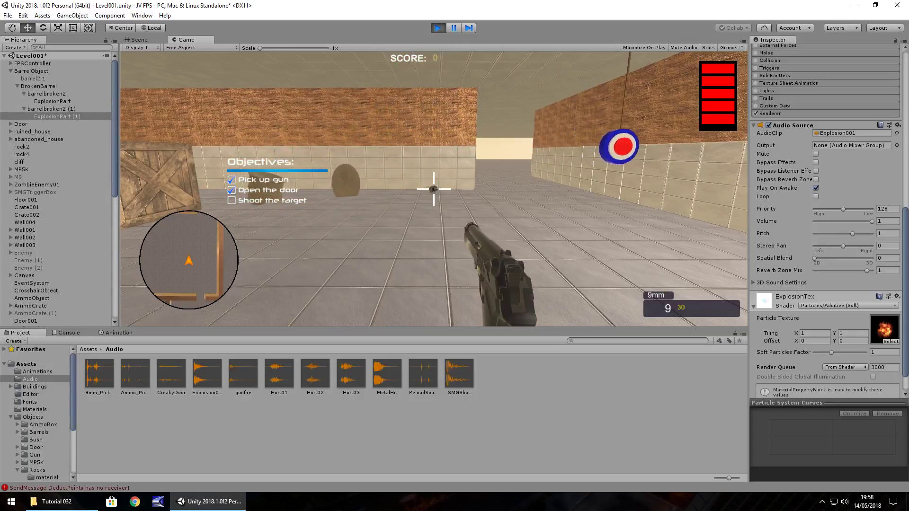
{"action": "key", "text": "ctrl+p"}
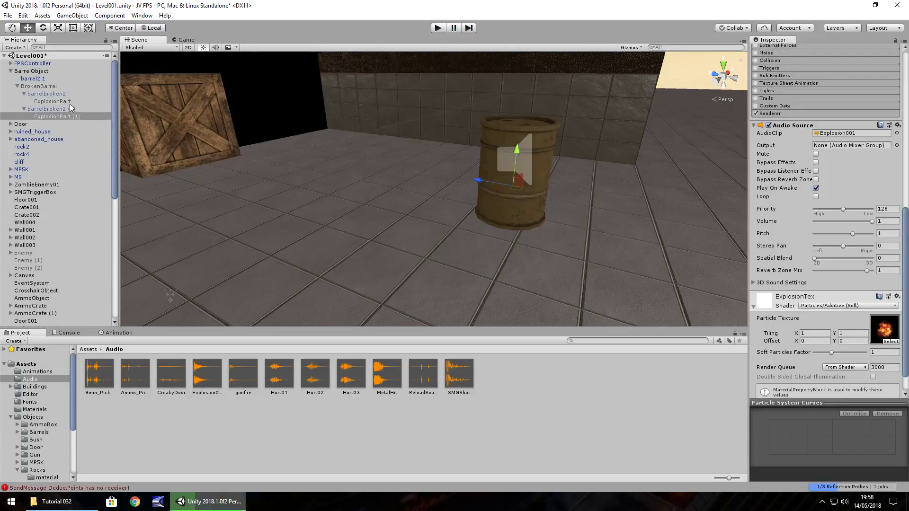
Set Audio Source Volume to .4 on ExplosionPart (1) and ExplosionPart, then start play mode
{"action": "left_click", "coordinate": [68, 102]}
{"action": "left_click", "coordinate": [65, 117]}
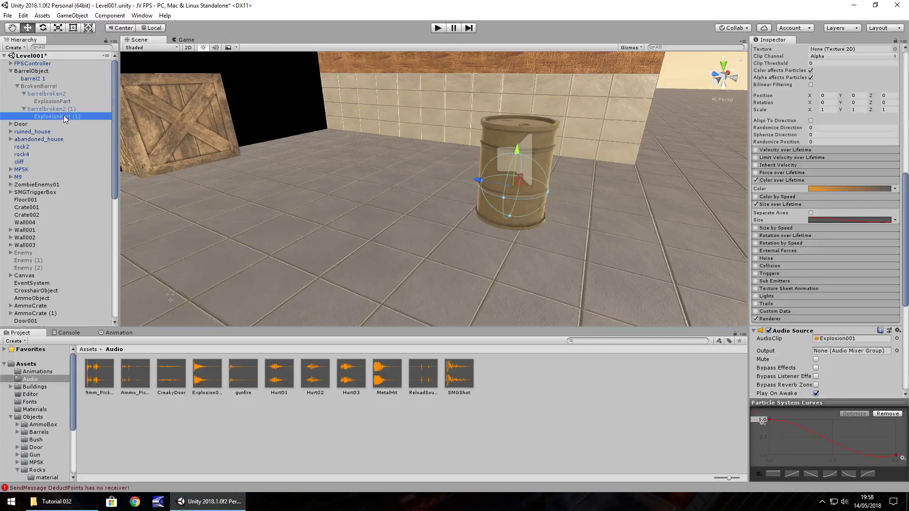
{"action": "scroll", "coordinate": [791, 227], "scroll_direction": "down", "scroll_amount": 5}
{"action": "left_click", "coordinate": [892, 221]}
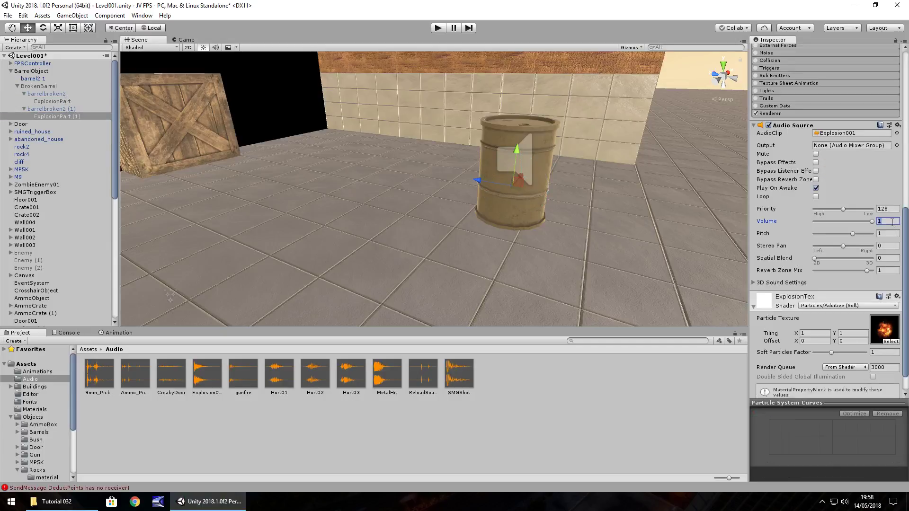
{"action": "type", "text": ".4"}
{"action": "left_click", "coordinate": [69, 102]}
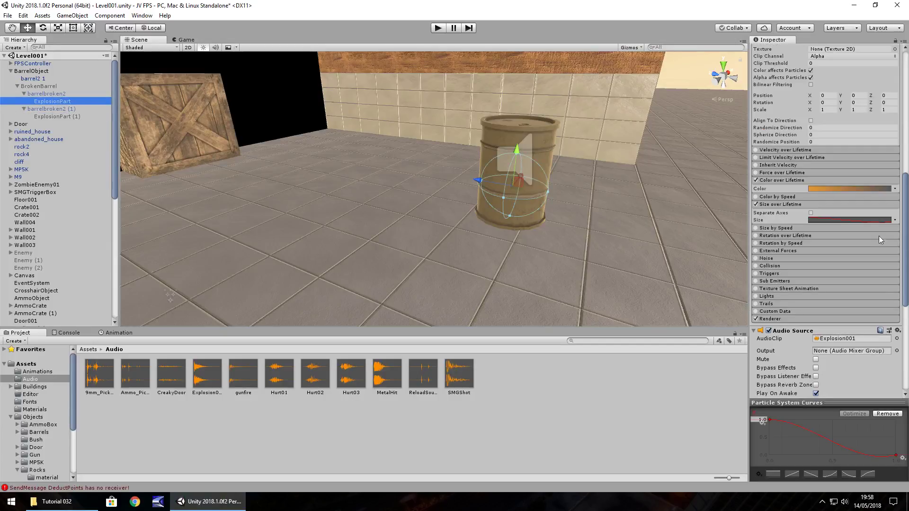
{"action": "scroll", "coordinate": [850, 360], "scroll_direction": "down", "scroll_amount": 3}
{"action": "left_click", "coordinate": [891, 341]}
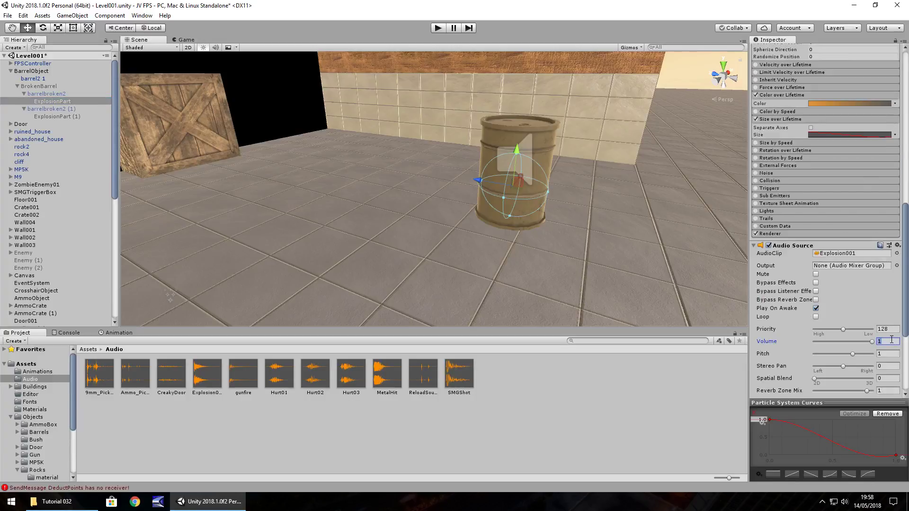
{"action": "type", "text": ".4"}
{"action": "left_click", "coordinate": [438, 28]}
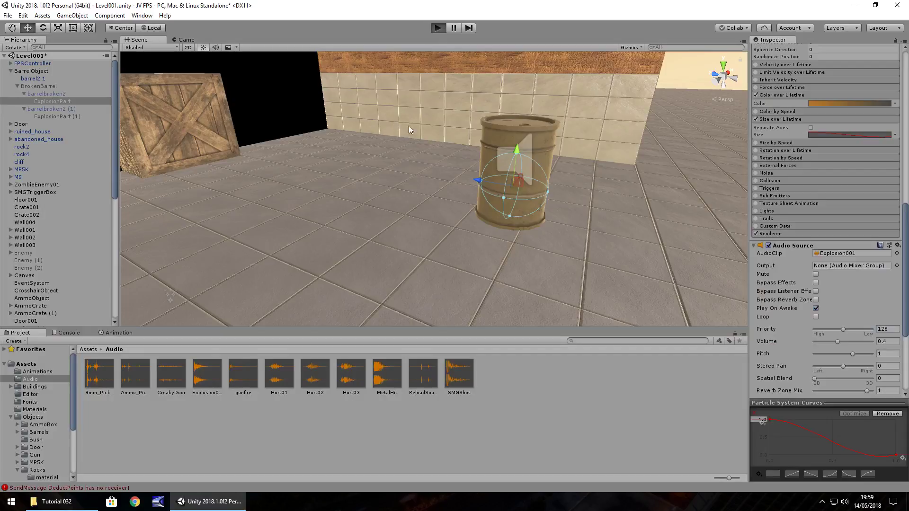
Collect ammo, open the door, grab the pistol, shoot the barrel, then stop play mode
{"action": "key", "text": "w"}
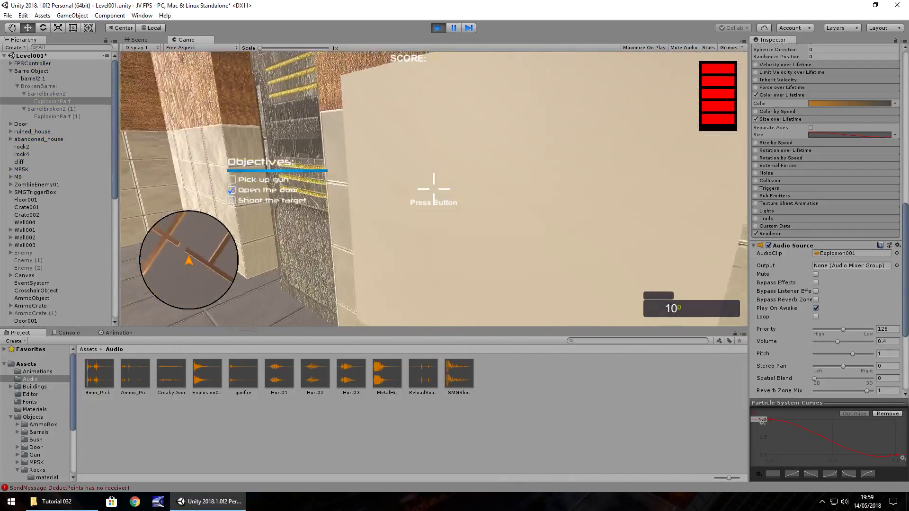
{"action": "key", "text": "e"}
{"action": "key", "text": "w"}
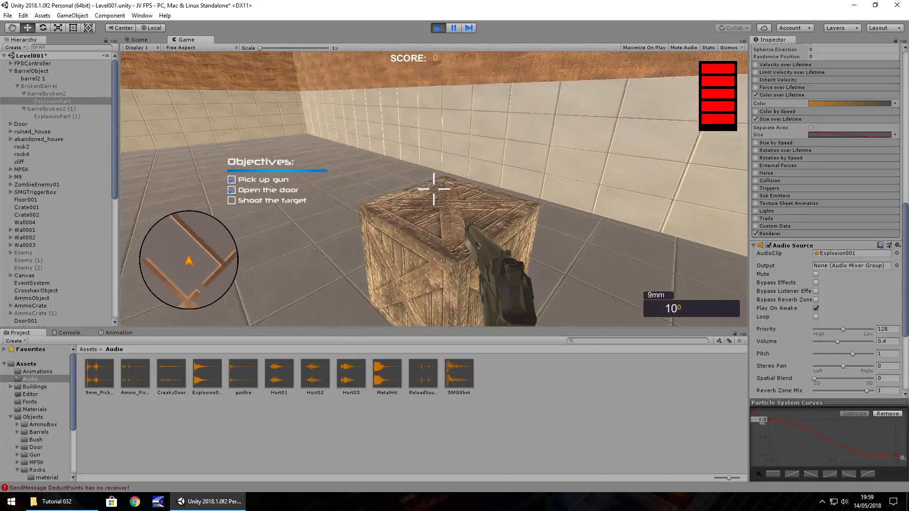
{"action": "key", "text": "w"}
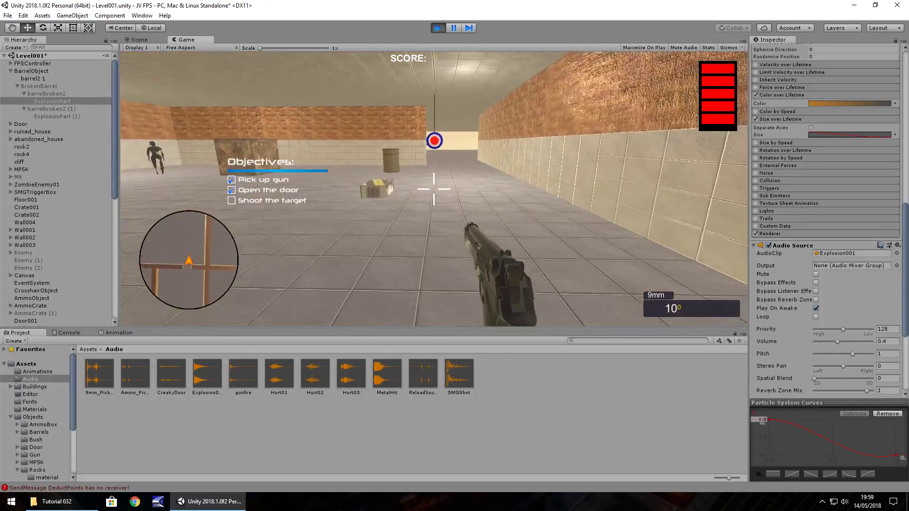
{"action": "key", "text": "w"}
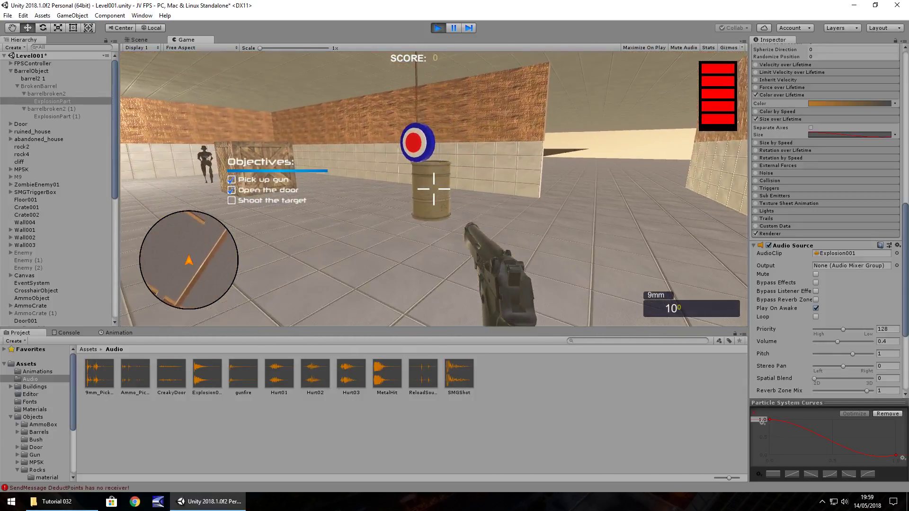
{"action": "left_click", "coordinate": [434, 189]}
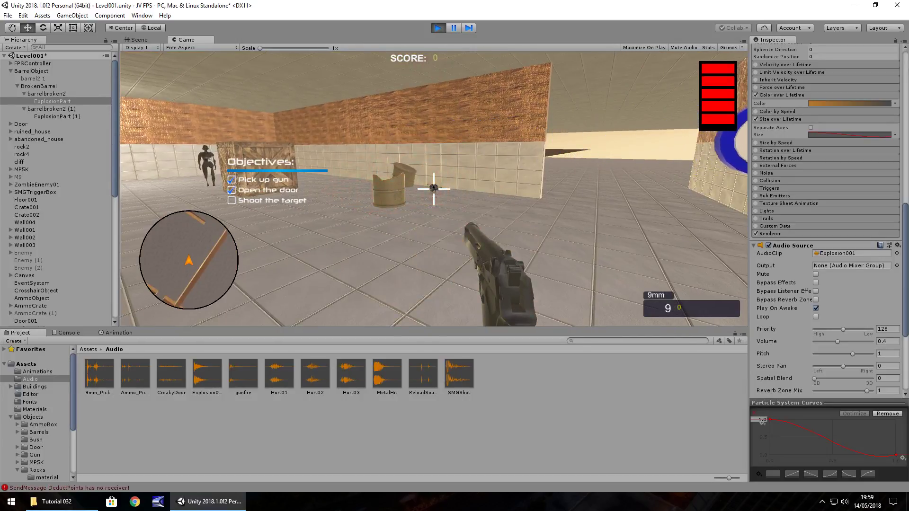
{"action": "key", "text": "ctrl+p"}
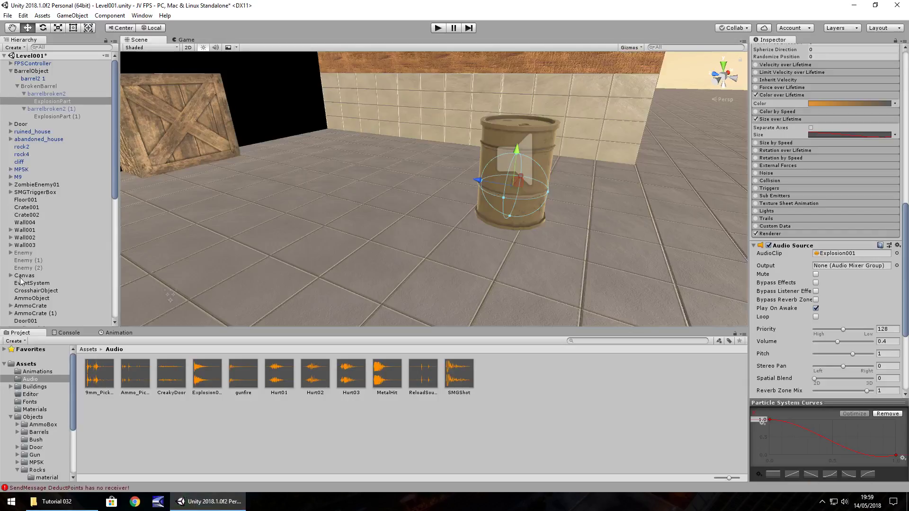
Find the Directional light by searching 'ligh' and lower its Intensity
{"action": "scroll", "coordinate": [49, 176], "scroll_direction": "down", "scroll_amount": 8}
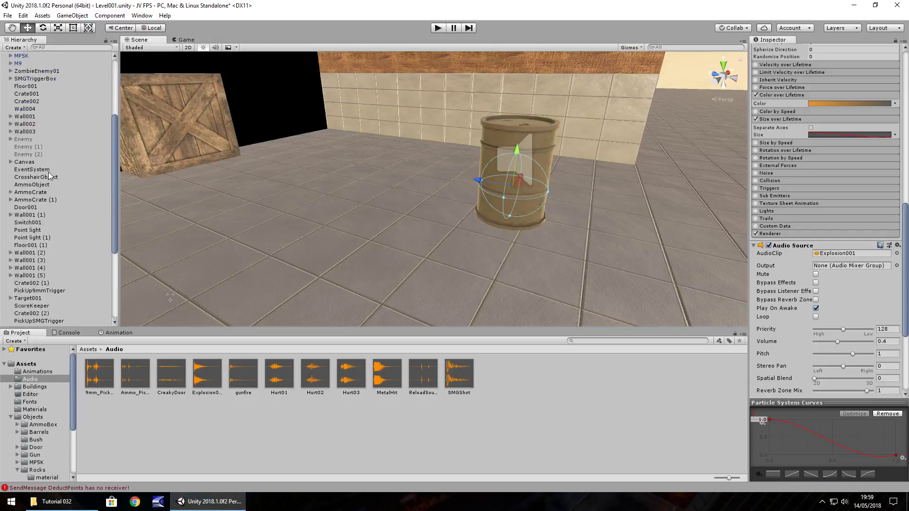
{"action": "left_click", "coordinate": [87, 48]}
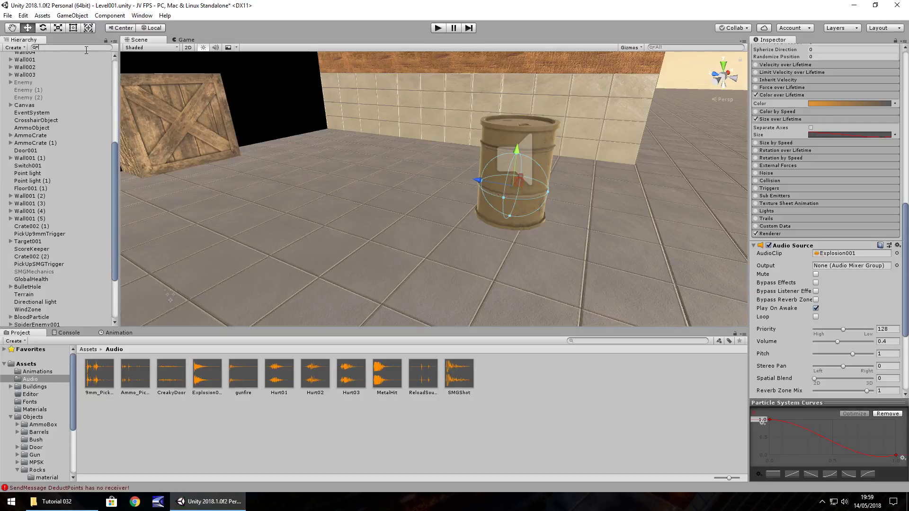
{"action": "type", "text": "ligh"}
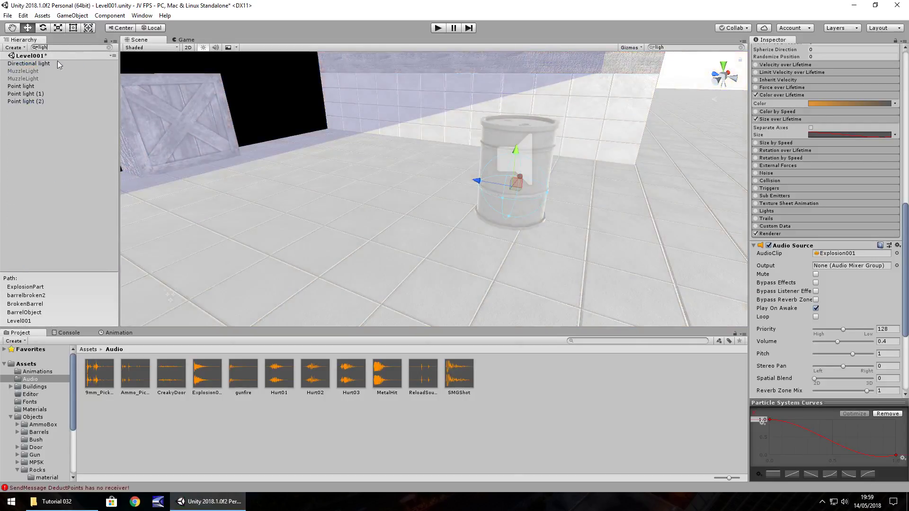
{"action": "left_click", "coordinate": [58, 63]}
{"action": "left_click", "coordinate": [110, 48]}
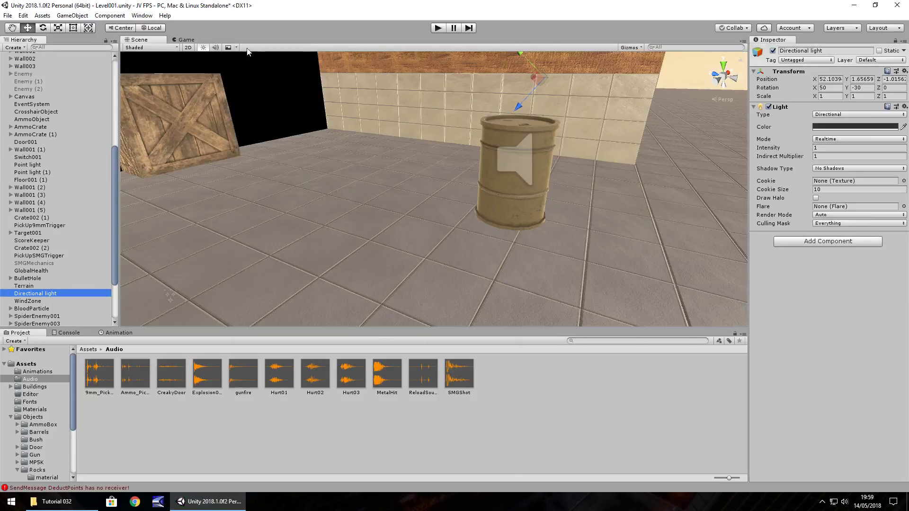
{"action": "left_click", "coordinate": [837, 148]}
{"action": "type", "text": "0"}
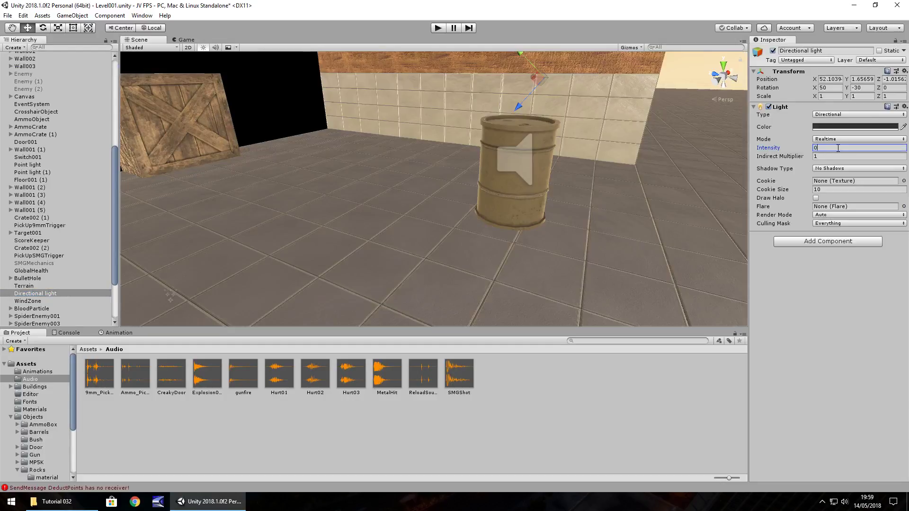
{"action": "type", "text": "1"}
In Lighting settings, lower the Intensity Multiplier and set Environment Lighting Source to Color
{"action": "left_click", "coordinate": [142, 15]}
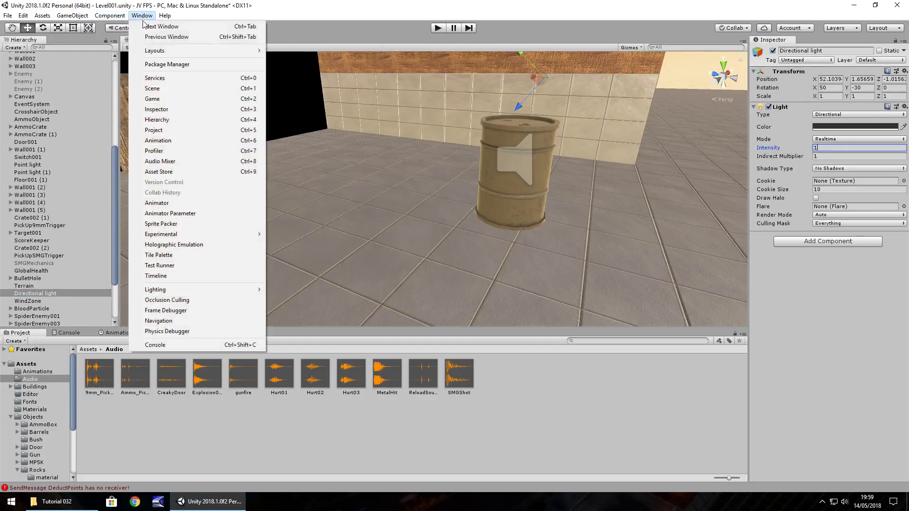
{"action": "mouse_move", "coordinate": [190, 289]}
{"action": "left_click", "coordinate": [281, 289]}
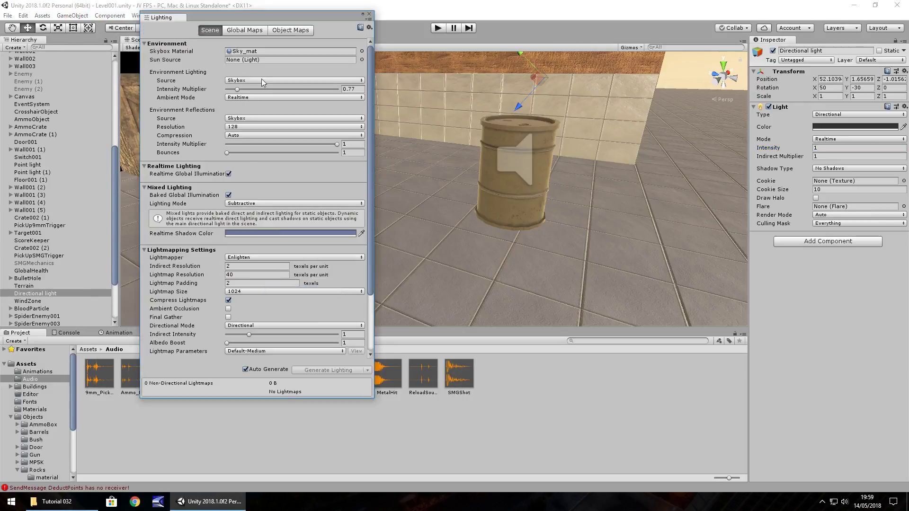
{"action": "left_click", "coordinate": [361, 88]}
{"action": "type", "text": "0"}
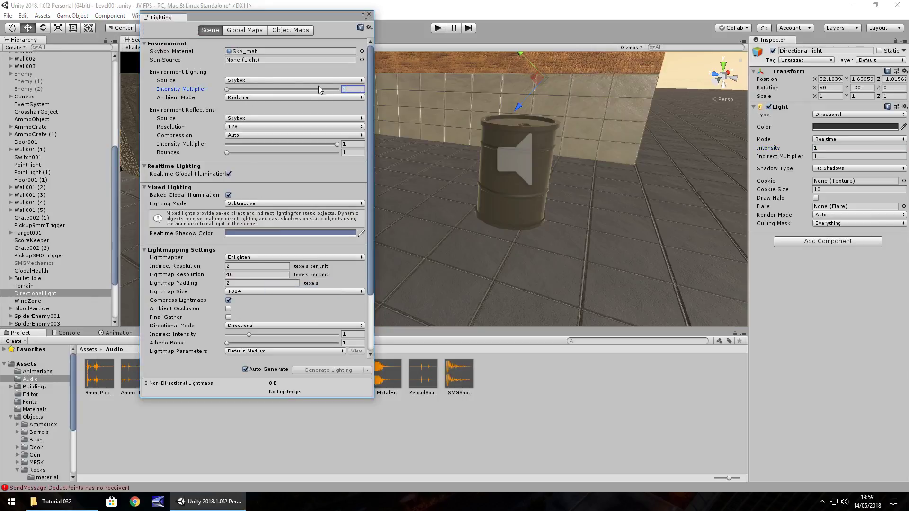
{"action": "type", "text": "2"}
{"action": "left_click", "coordinate": [270, 80]}
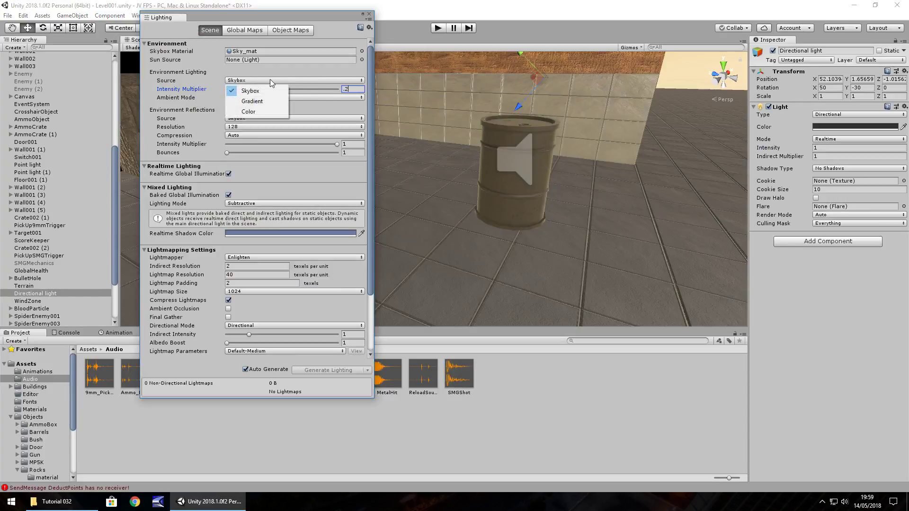
{"action": "left_click", "coordinate": [251, 112]}
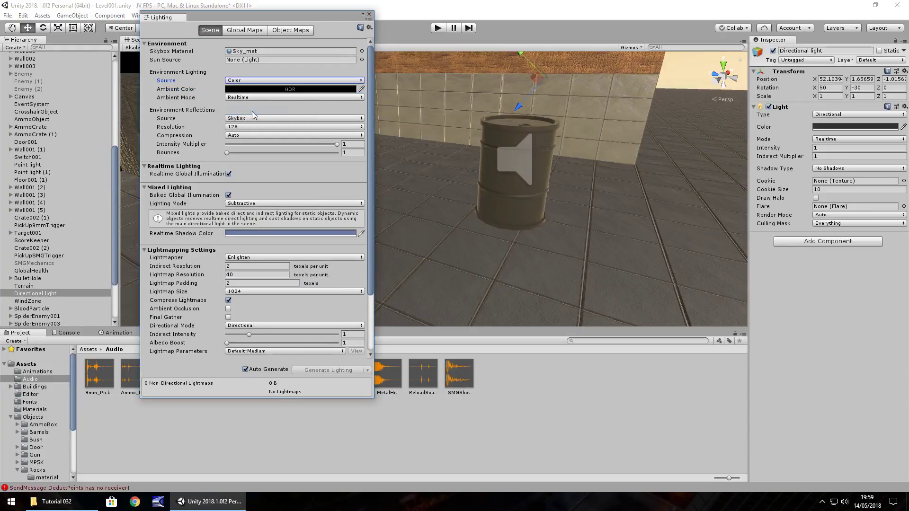
{"action": "left_click", "coordinate": [294, 97]}
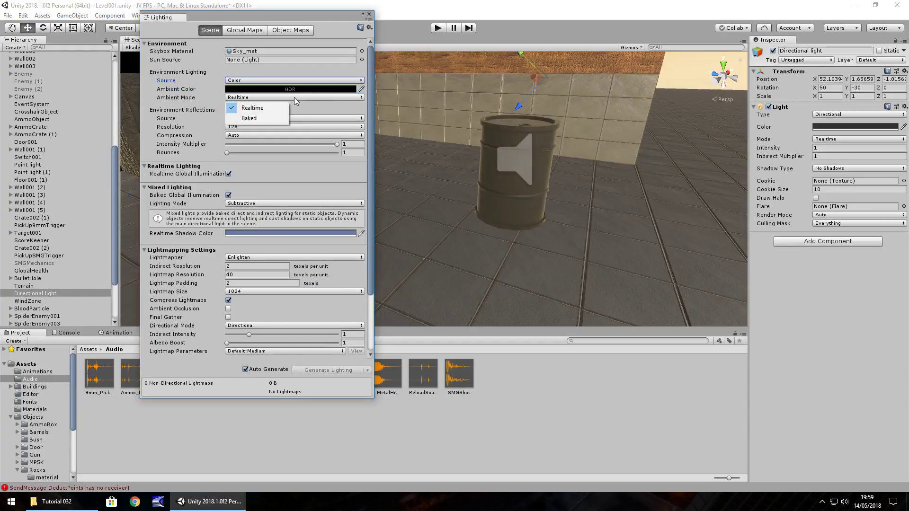
{"action": "left_click", "coordinate": [369, 15]}
{"action": "right_click_drag", "start_coordinate": [374, 199], "coordinate": [421, 124]}
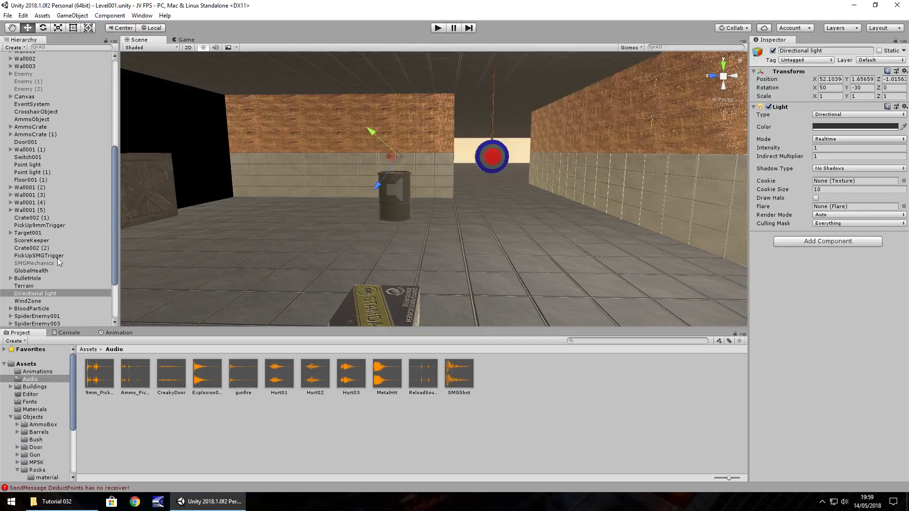
Expand Canvas, activate PauseMenu, and frame the view on the Paused panel
{"action": "scroll", "coordinate": [55, 254], "scroll_direction": "up", "scroll_amount": 3}
{"action": "left_click", "coordinate": [11, 154]}
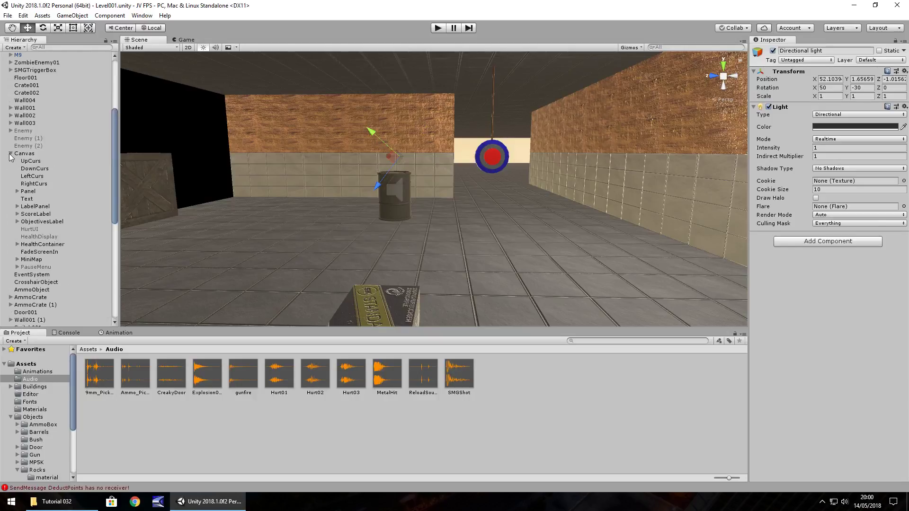
{"action": "left_click", "coordinate": [33, 268]}
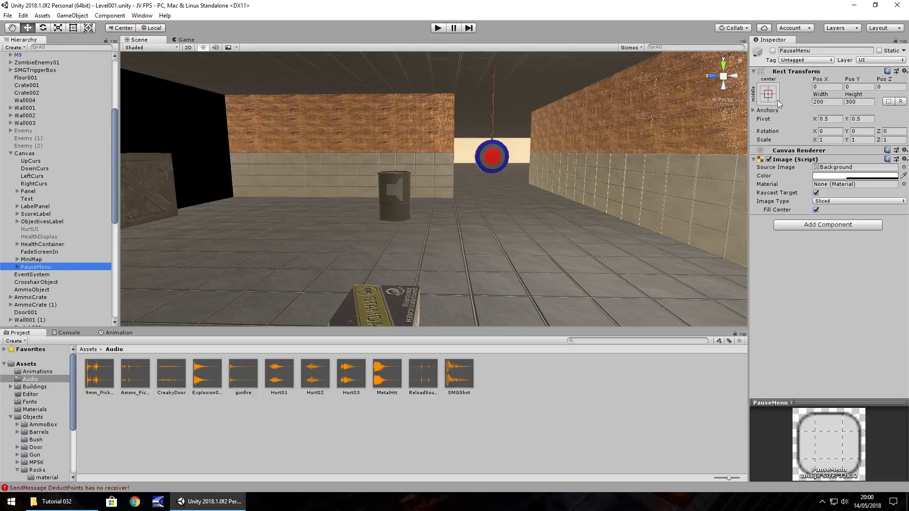
{"action": "left_click", "coordinate": [773, 51]}
{"action": "double_click", "coordinate": [36, 268]}
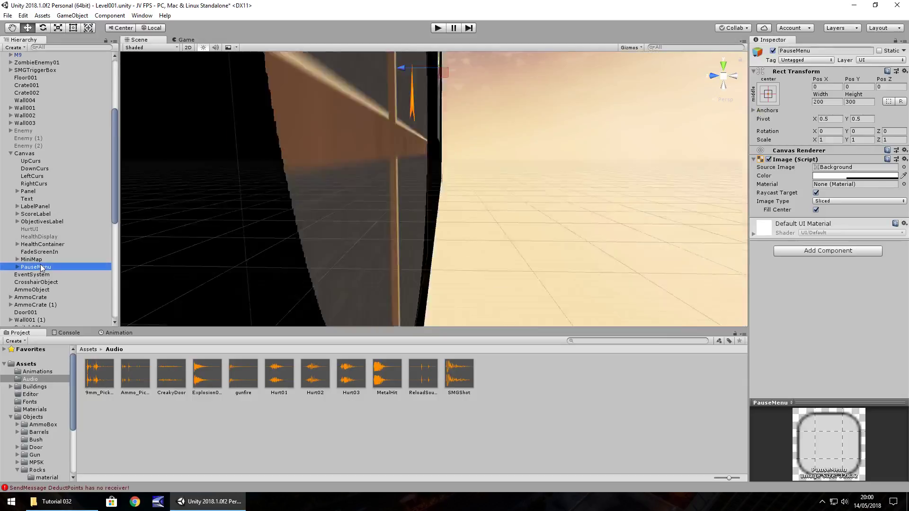
{"action": "middle_click_drag", "start_coordinate": [453, 185], "coordinate": [307, 189]}
{"action": "left_click_drag", "start_coordinate": [307, 188], "coordinate": [211, 243], "text": "alt"}
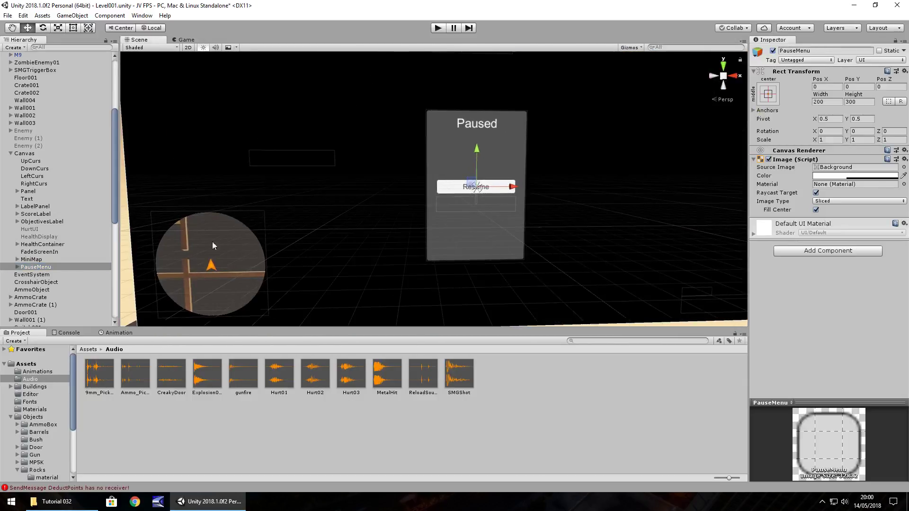
{"action": "left_click_drag", "start_coordinate": [445, 243], "coordinate": [411, 230], "text": "alt"}
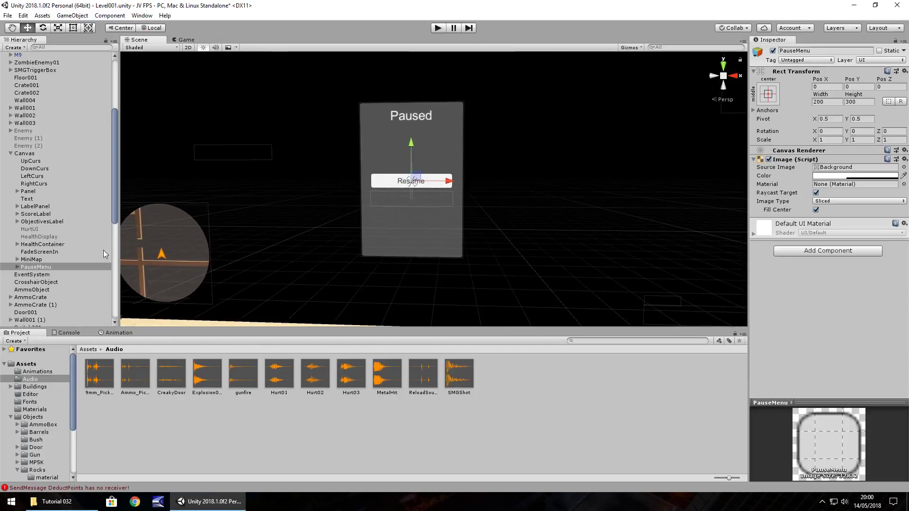
Move the Resume button up beneath the Paused heading
{"action": "left_click", "coordinate": [35, 268]}
{"action": "left_click", "coordinate": [17, 267]}
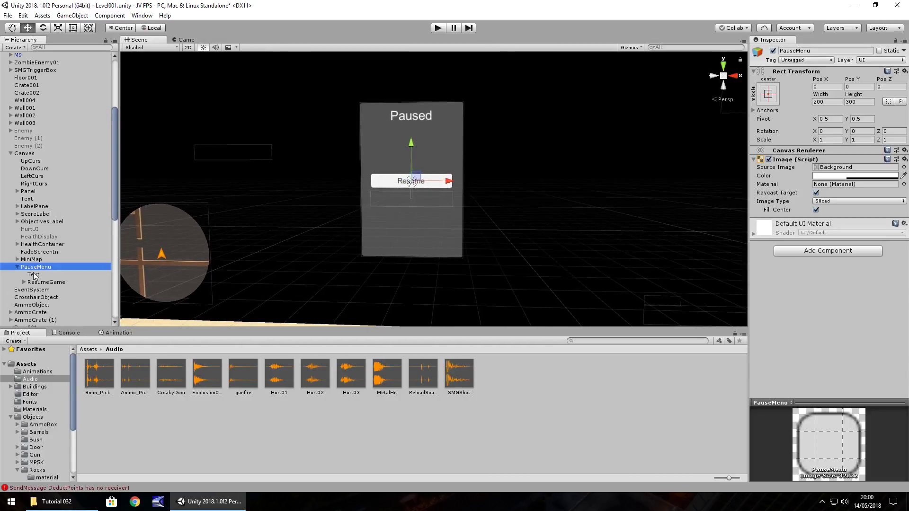
{"action": "left_click", "coordinate": [34, 275]}
{"action": "left_click", "coordinate": [43, 283]}
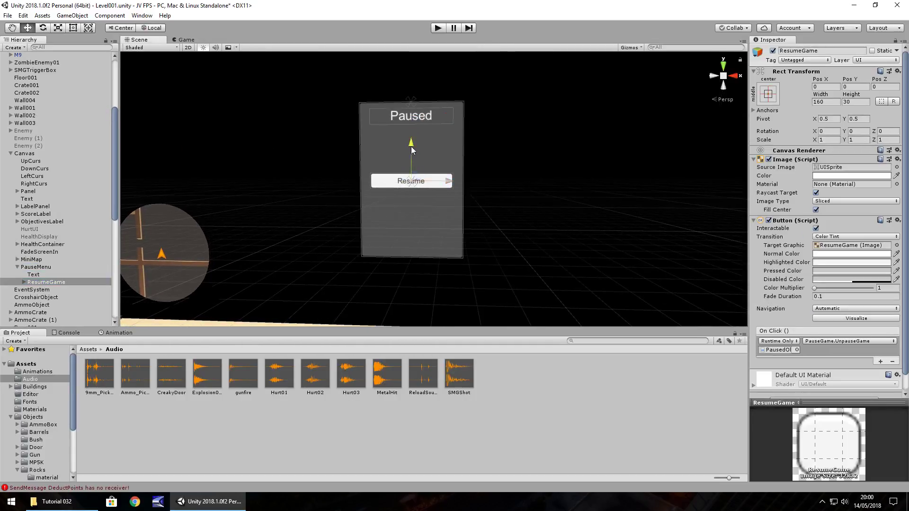
{"action": "left_click_drag", "start_coordinate": [411, 146], "coordinate": [411, 128]}
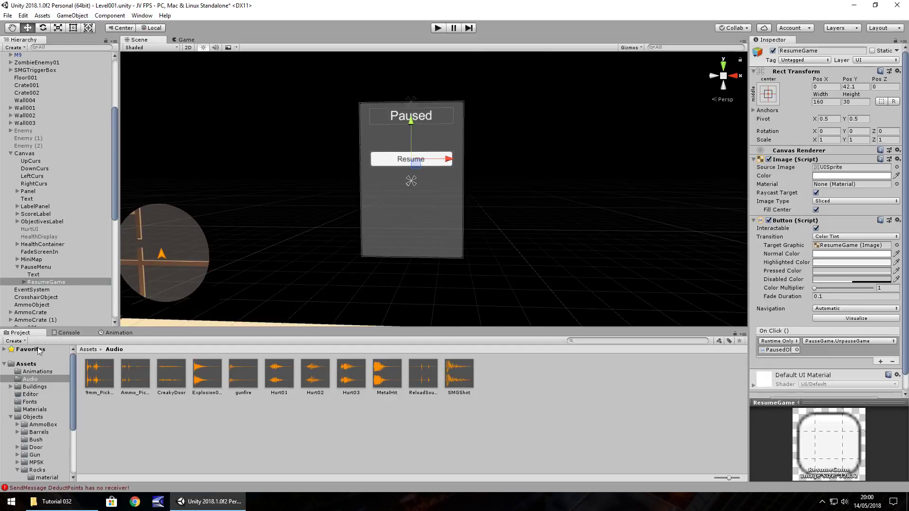
Apply the neuropolitical rg font to the Resume label and Paused heading
{"action": "left_click", "coordinate": [30, 401]}
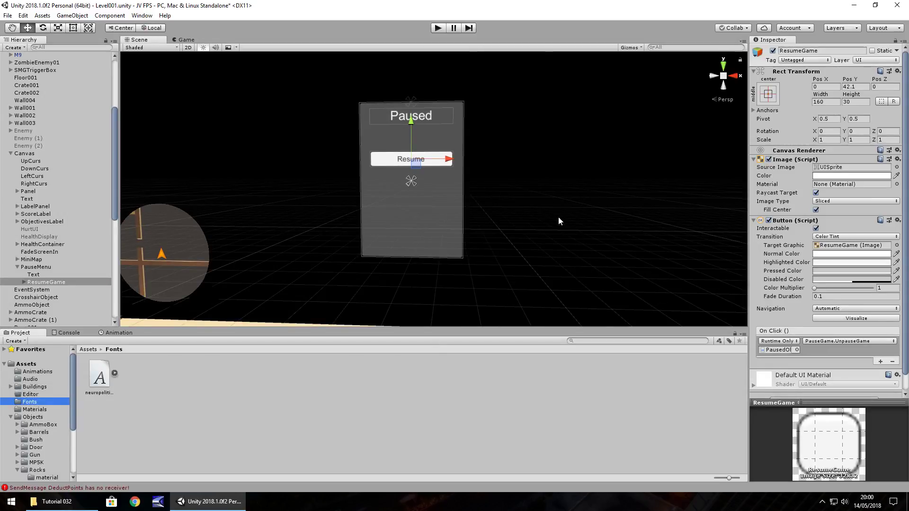
{"action": "left_click", "coordinate": [24, 281]}
{"action": "left_click", "coordinate": [39, 289]}
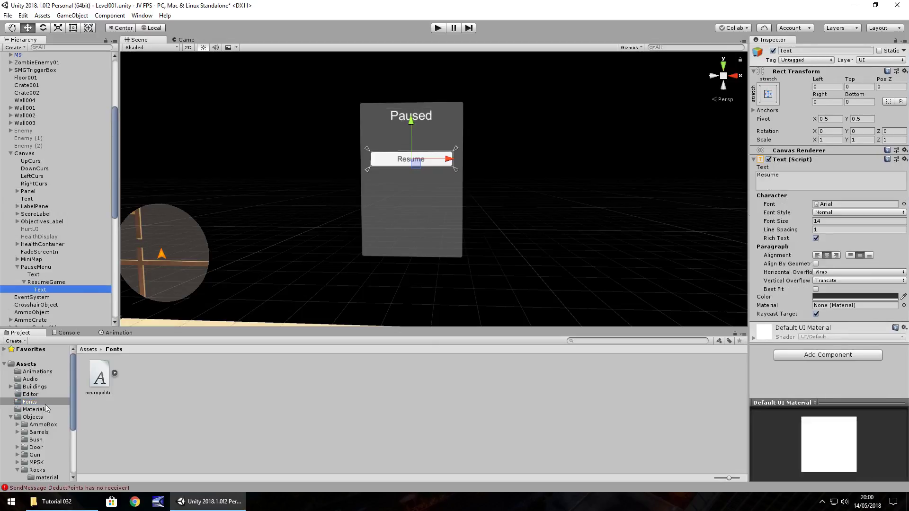
{"action": "left_click_drag", "start_coordinate": [101, 378], "coordinate": [834, 208]}
{"action": "left_click", "coordinate": [33, 275]}
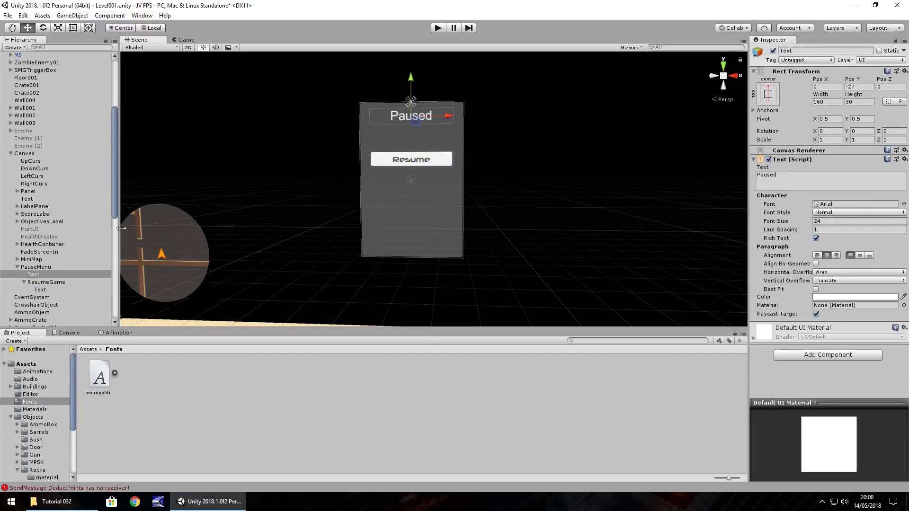
{"action": "left_click_drag", "start_coordinate": [99, 379], "coordinate": [833, 210]}
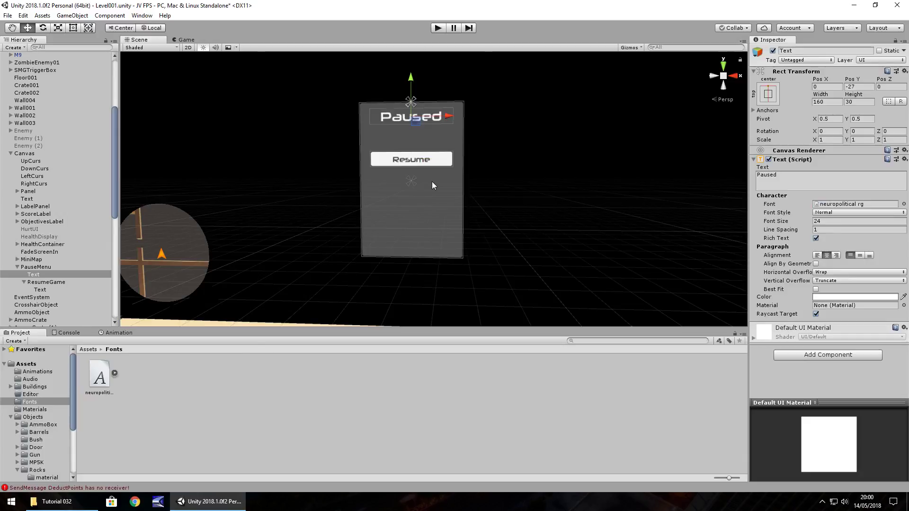
Duplicate the Resume button, label it 'Respawn', and move it below Resume
{"action": "left_click", "coordinate": [45, 283]}
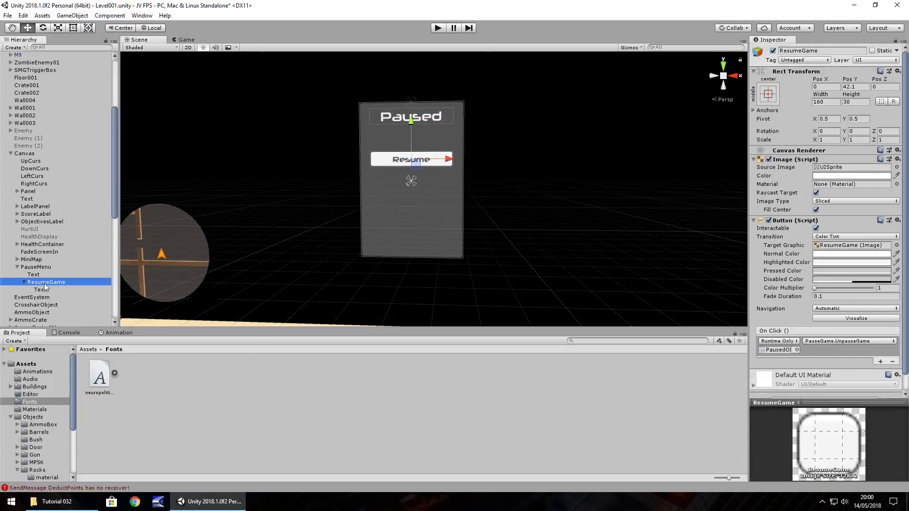
{"action": "key", "text": "ctrl+d"}
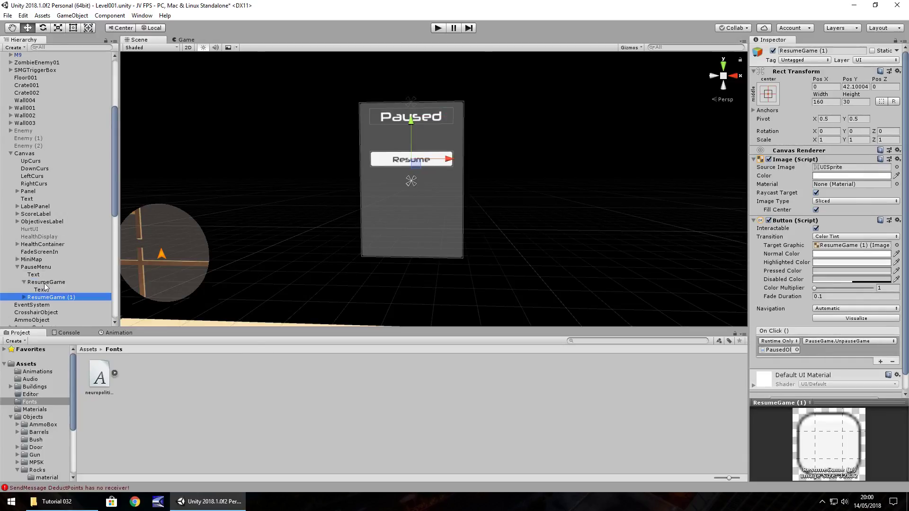
{"action": "left_click", "coordinate": [24, 296]}
{"action": "left_click", "coordinate": [40, 305]}
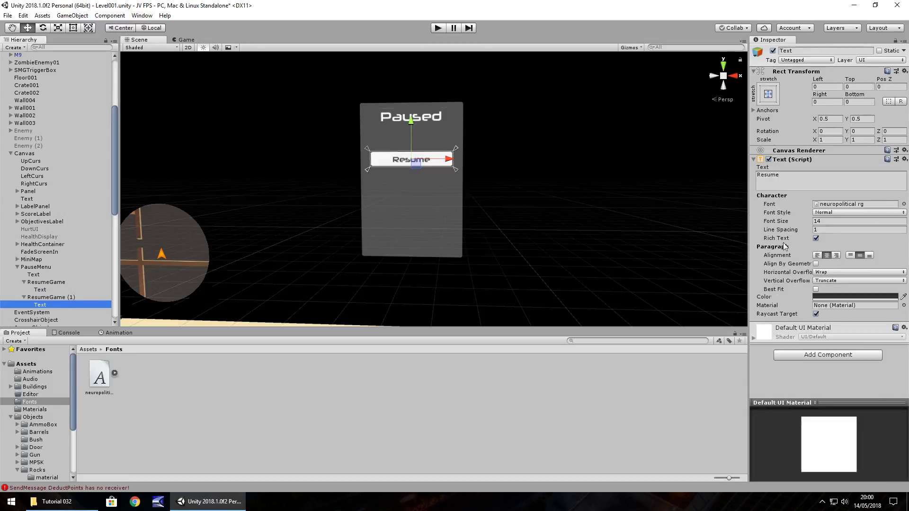
{"action": "left_click", "coordinate": [818, 177]}
{"action": "type", "text": "Respawn"}
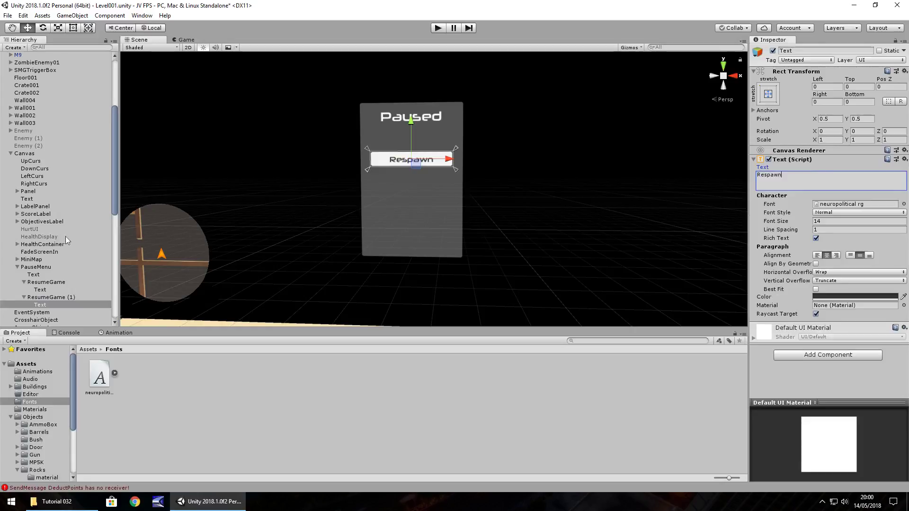
{"action": "left_click", "coordinate": [52, 297]}
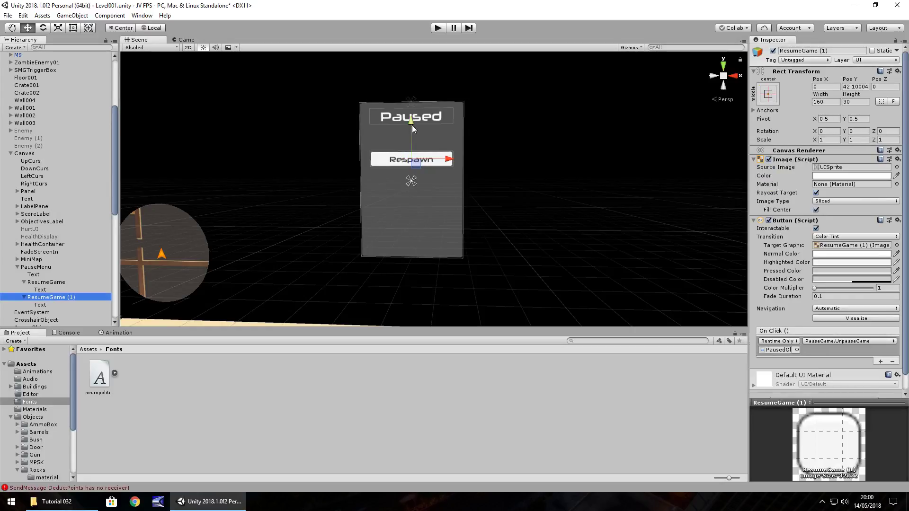
{"action": "left_click_drag", "start_coordinate": [412, 125], "coordinate": [412, 155]}
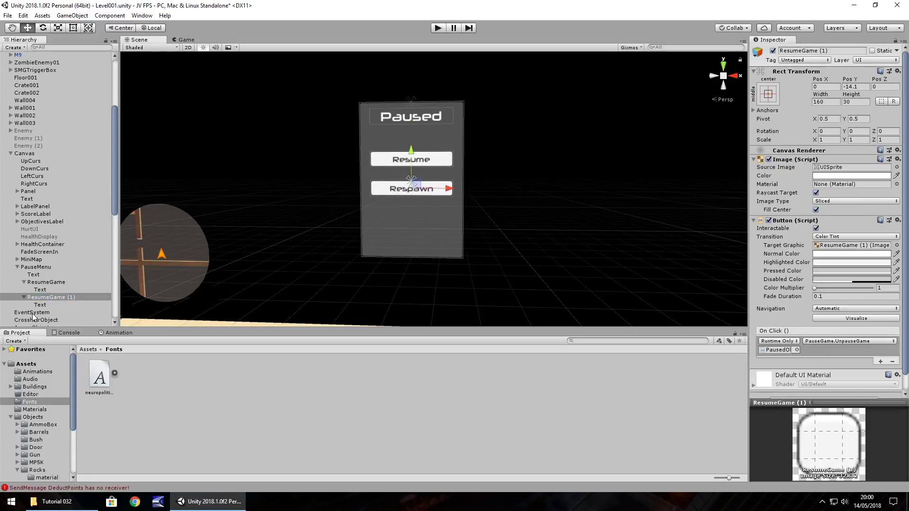
Duplicate the Respawn button, label it 'Quit Game', and move it below Respawn
{"action": "left_click", "coordinate": [53, 299]}
{"action": "key", "text": "ctrl+d"}
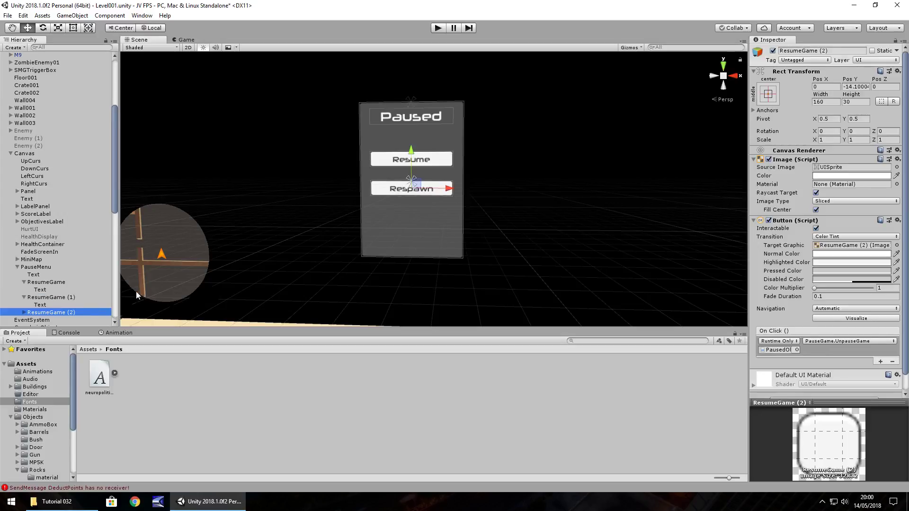
{"action": "left_click", "coordinate": [24, 312]}
{"action": "left_click", "coordinate": [39, 320]}
{"action": "left_click", "coordinate": [783, 185]}
{"action": "type", "text": "Q"}
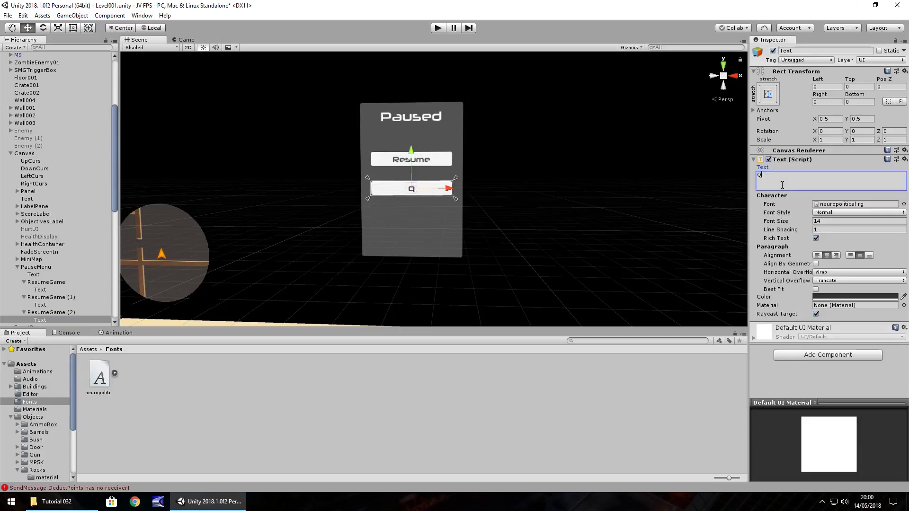
{"action": "type", "text": "uit Game"}
{"action": "scroll", "coordinate": [53, 317], "scroll_direction": "down", "scroll_amount": 3}
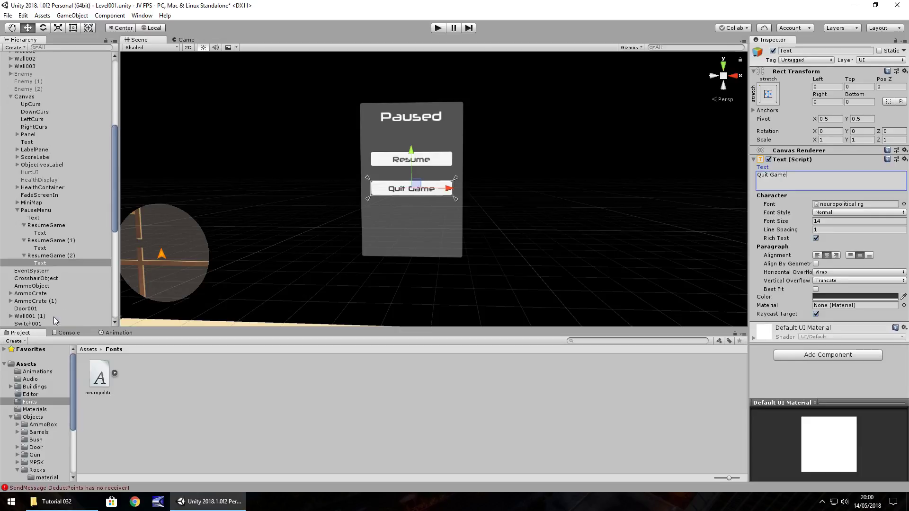
{"action": "left_click", "coordinate": [55, 256]}
{"action": "left_click_drag", "start_coordinate": [411, 153], "coordinate": [406, 200]}
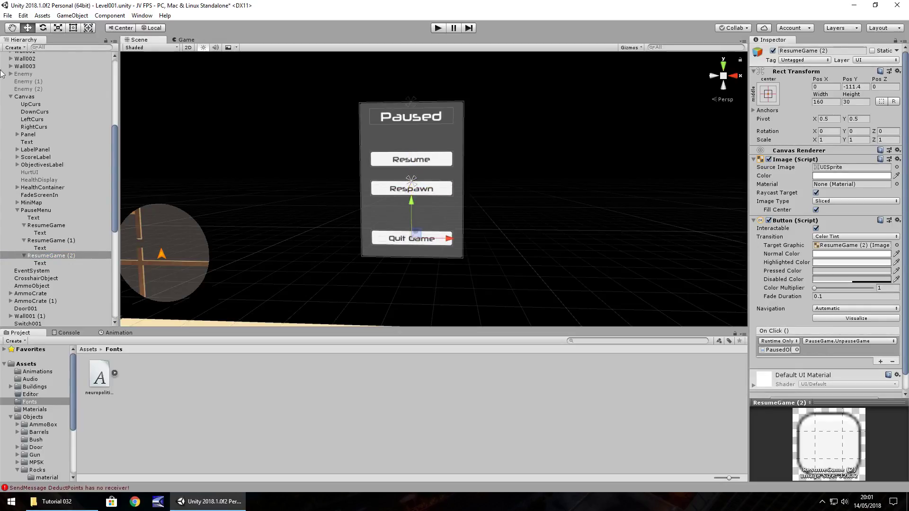
Rename the ResumeGame (1) button object to RespawnButton
{"action": "left_click", "coordinate": [27, 364]}
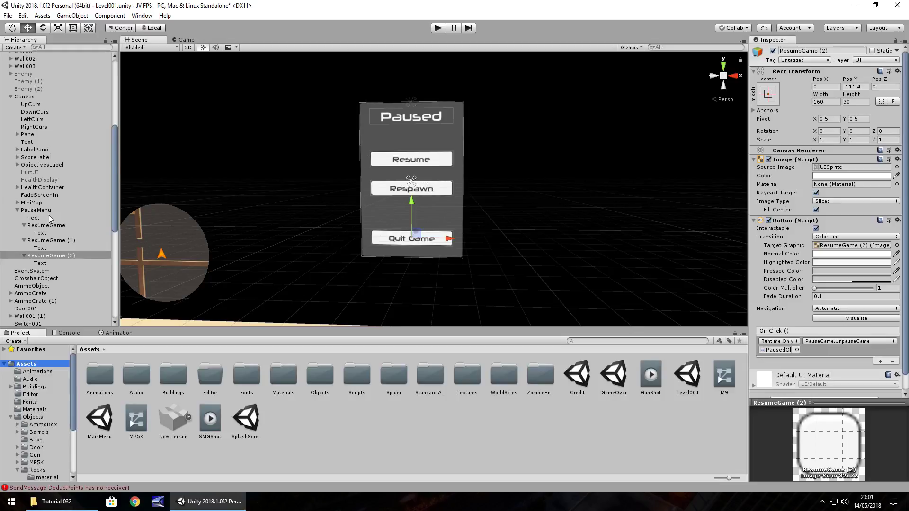
{"action": "left_click", "coordinate": [56, 241]}
{"action": "left_click", "coordinate": [56, 240]}
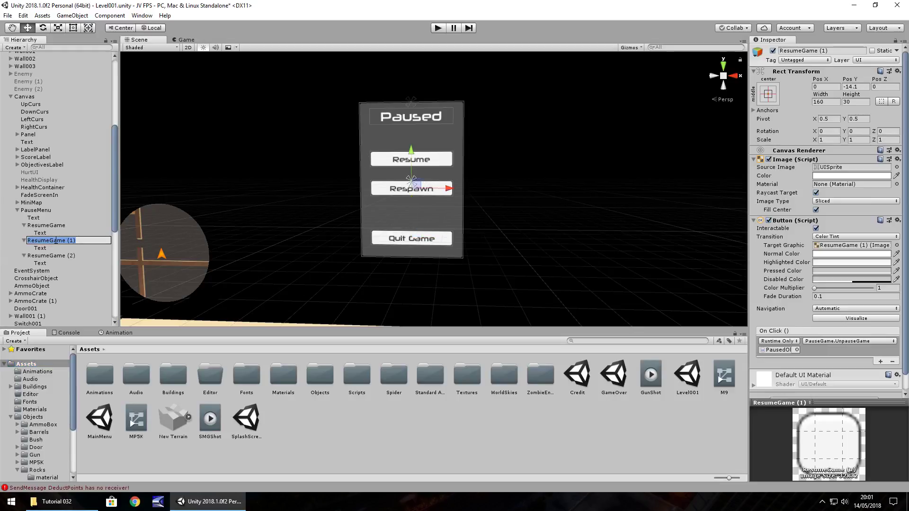
{"action": "type", "text": "Respawn"}
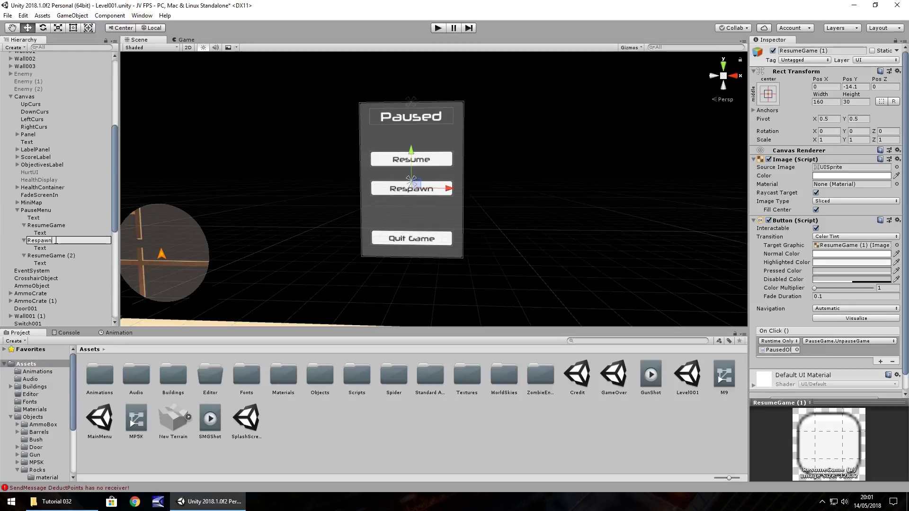
{"action": "type", "text": "Button"}
Rename the ResumeGame (2) button object to QuitGameButton
{"action": "left_click", "coordinate": [56, 257]}
{"action": "key", "text": "F2"}
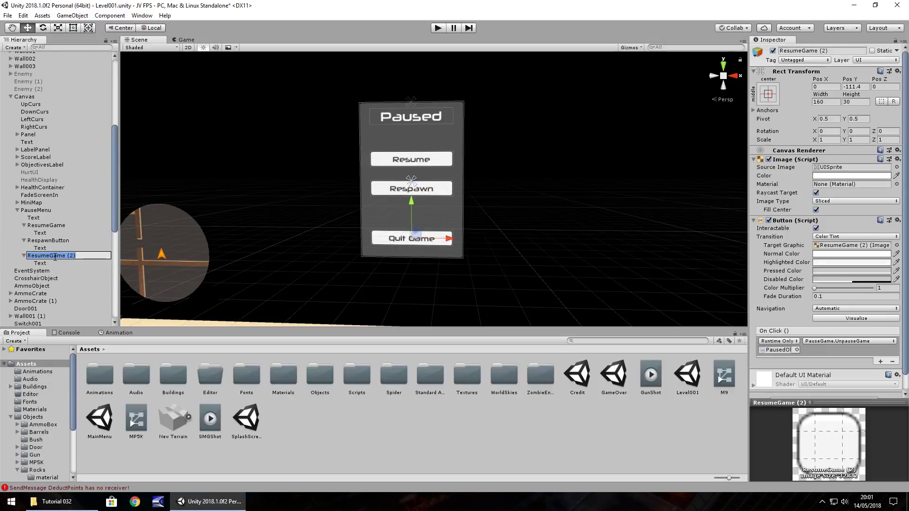
{"action": "type", "text": "QuitGameButton"}
{"action": "key", "text": "Return"}
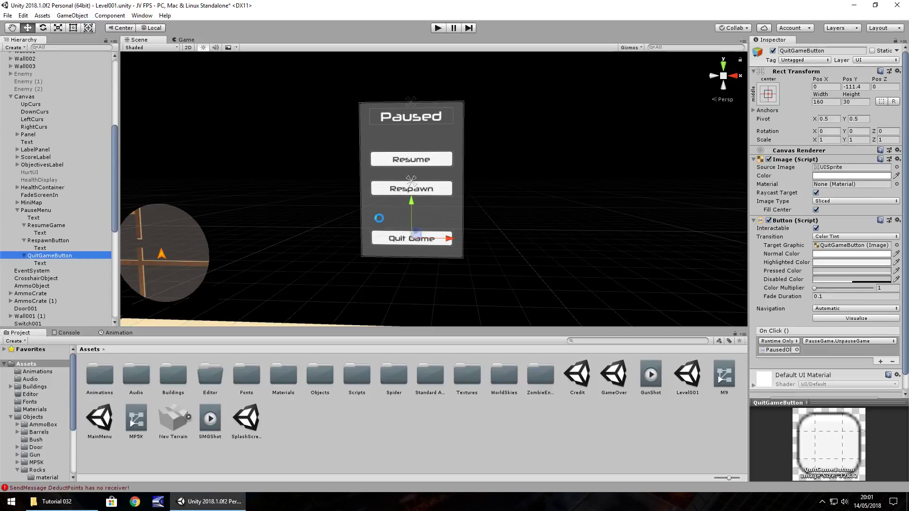
Open the MainMenu scene and run it briefly in Play mode, then stop
{"action": "double_click", "coordinate": [87, 423]}
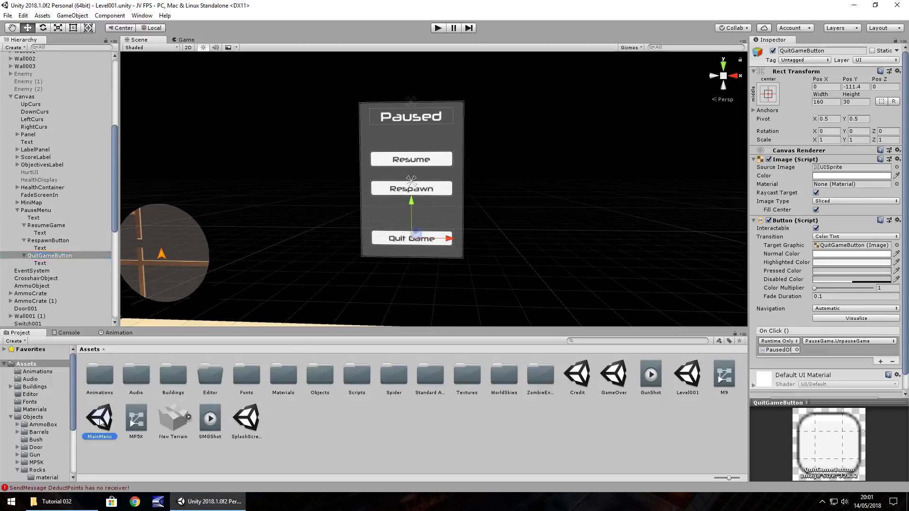
{"action": "left_click", "coordinate": [436, 29]}
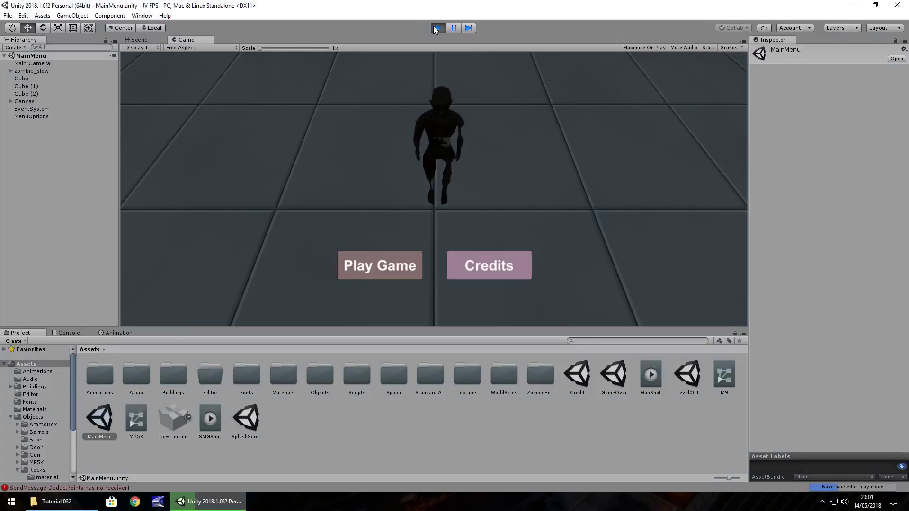
{"action": "left_click", "coordinate": [435, 28]}
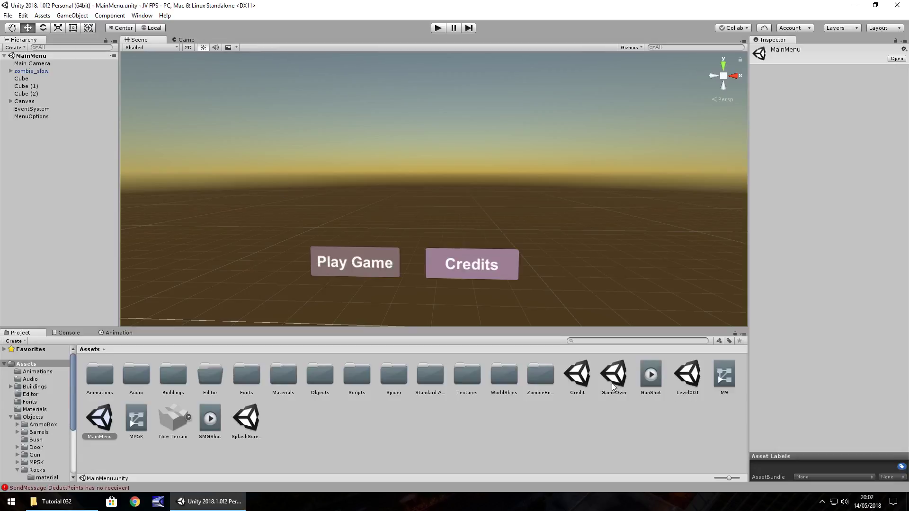
Open Level001 and deactivate the PauseMenu object under Canvas so it starts hidden
{"action": "double_click", "coordinate": [691, 384]}
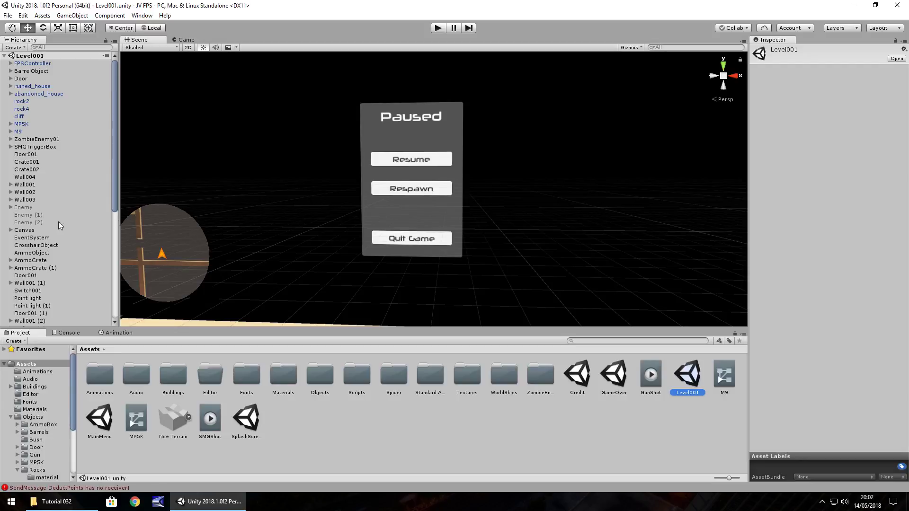
{"action": "left_click", "coordinate": [11, 230]}
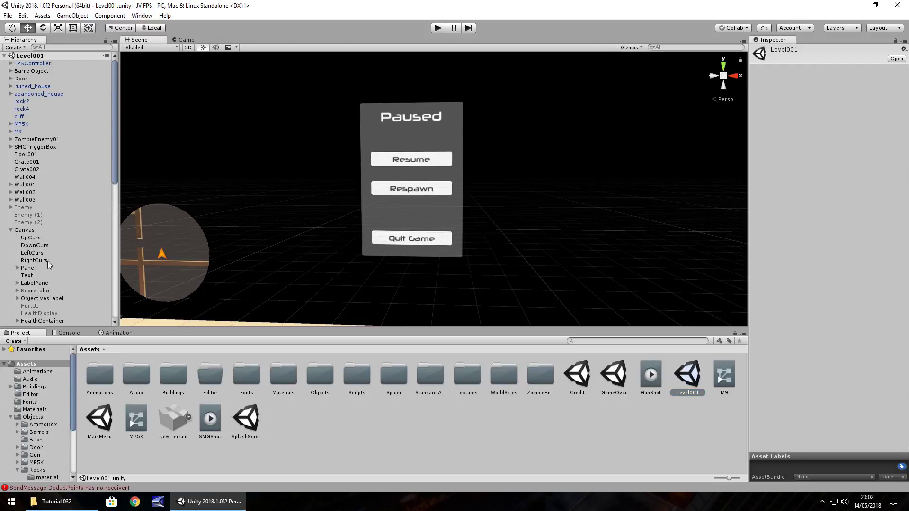
{"action": "scroll", "coordinate": [53, 302], "scroll_direction": "down", "scroll_amount": 2}
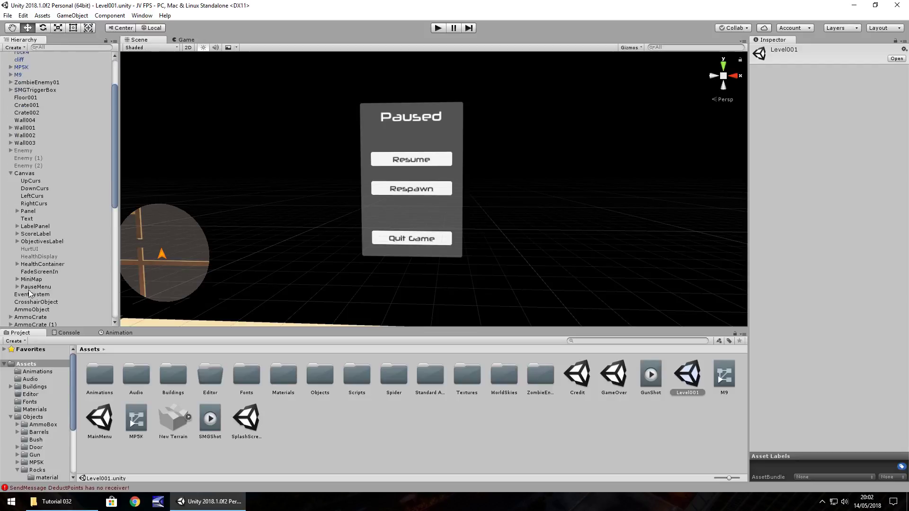
{"action": "left_click", "coordinate": [34, 287]}
{"action": "left_click", "coordinate": [773, 51]}
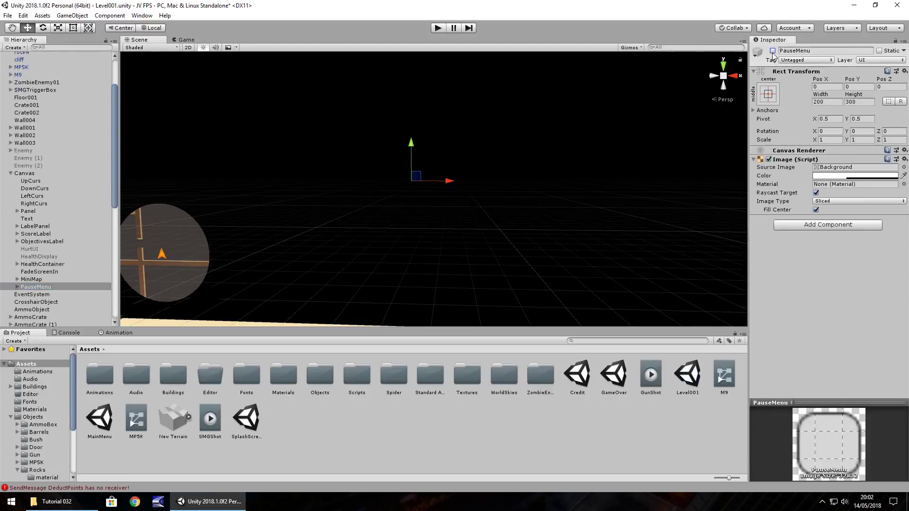
Play Level001, pick up the ammo, open the door and grab the pistol
{"action": "left_click", "coordinate": [437, 29]}
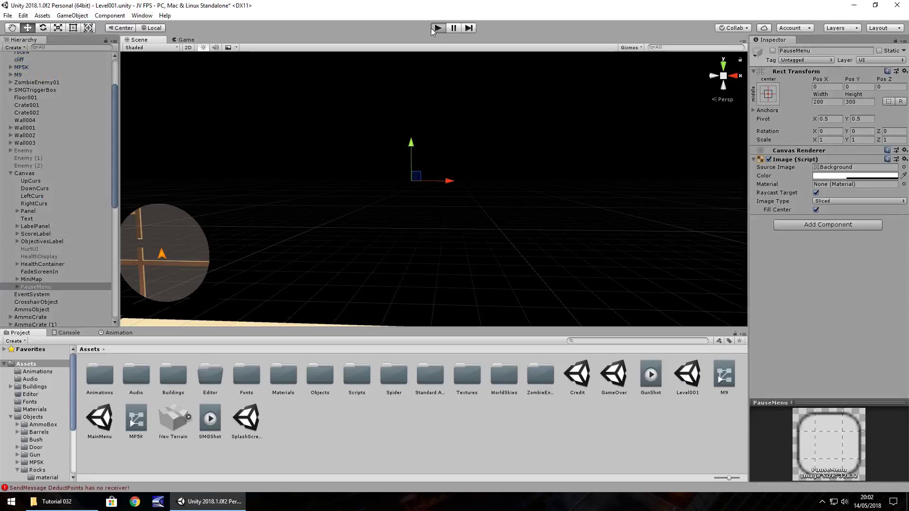
{"action": "key", "text": "w"}
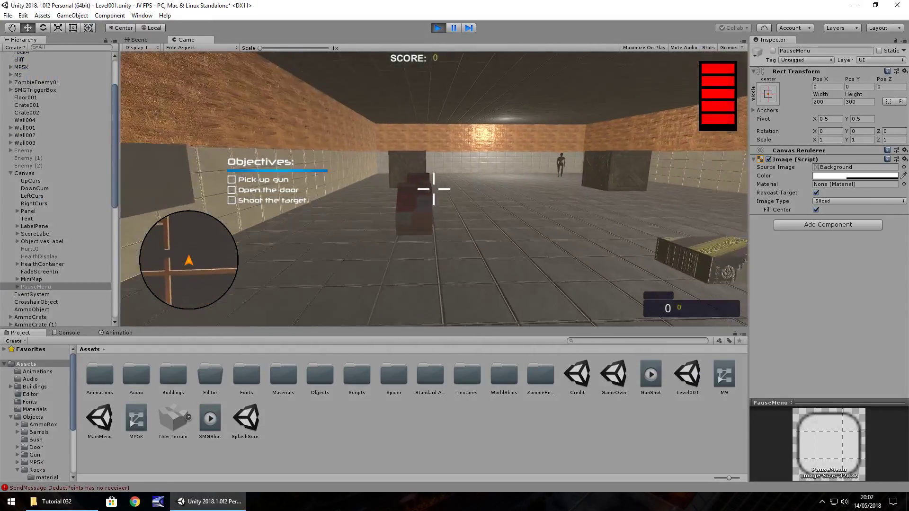
{"action": "key", "text": "w"}
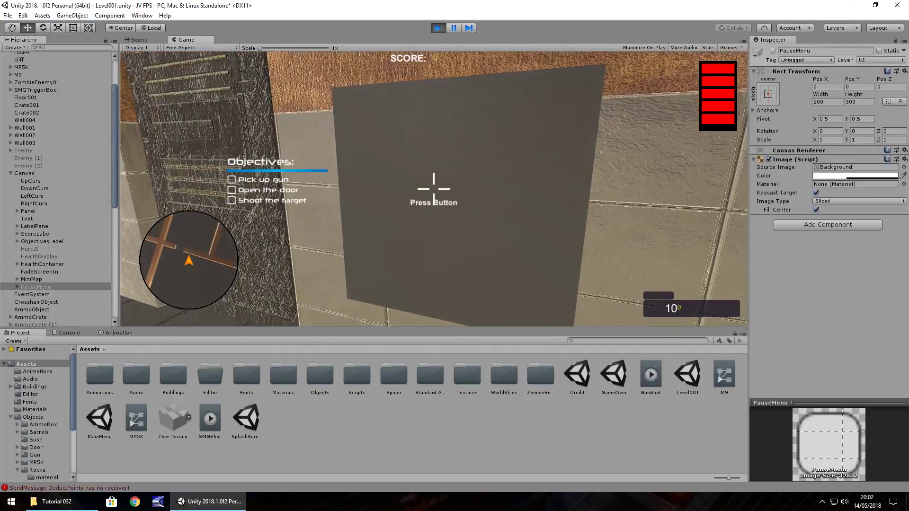
{"action": "key", "text": "e"}
{"action": "key", "text": "w"}
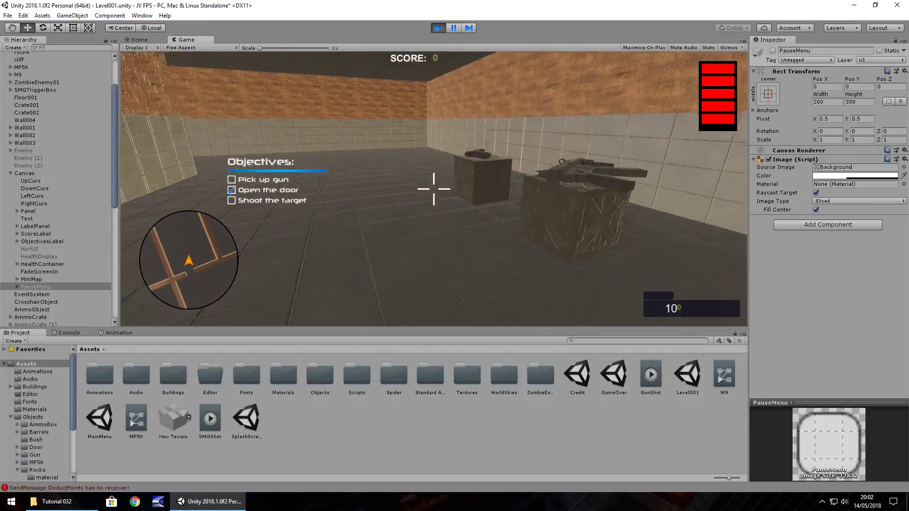
{"action": "key", "text": "w"}
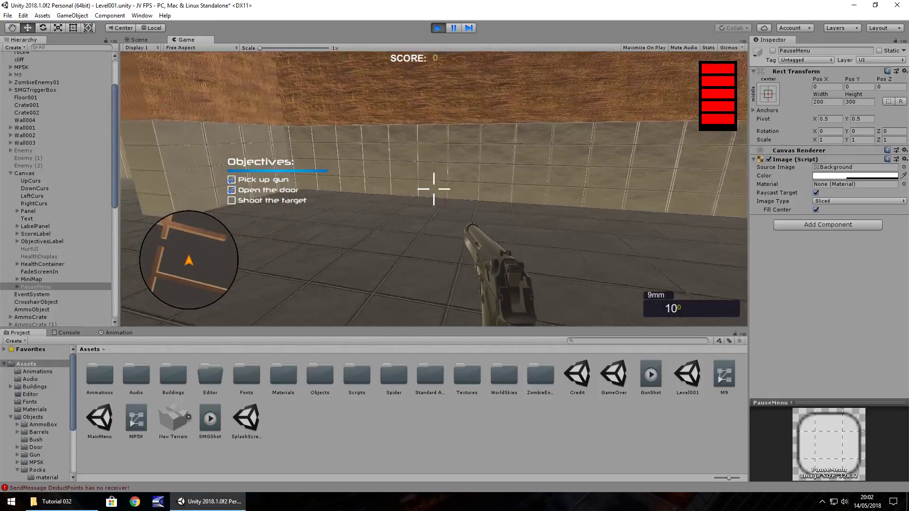
{"action": "key", "text": "w"}
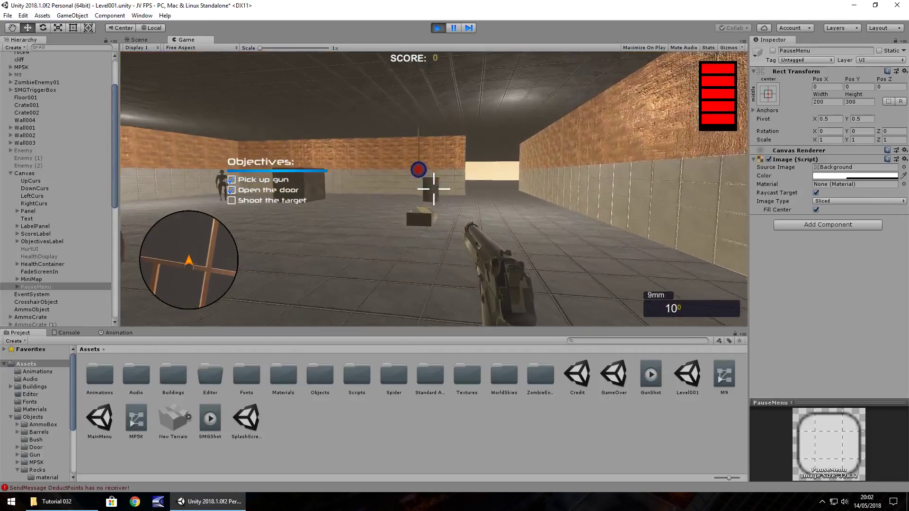
Shoot the crate, the barrel so it explodes, and the hanging target
{"action": "left_click", "coordinate": [434, 189]}
{"action": "key", "text": "w"}
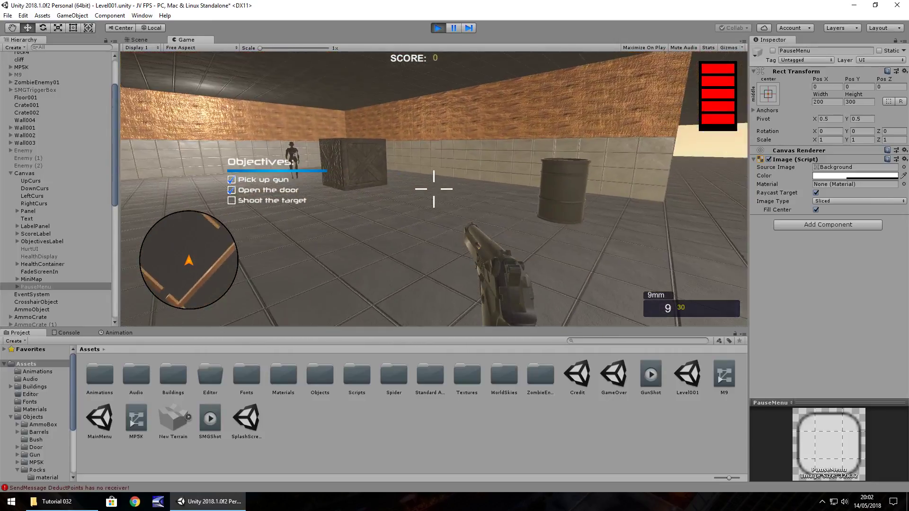
{"action": "left_click", "coordinate": [434, 189]}
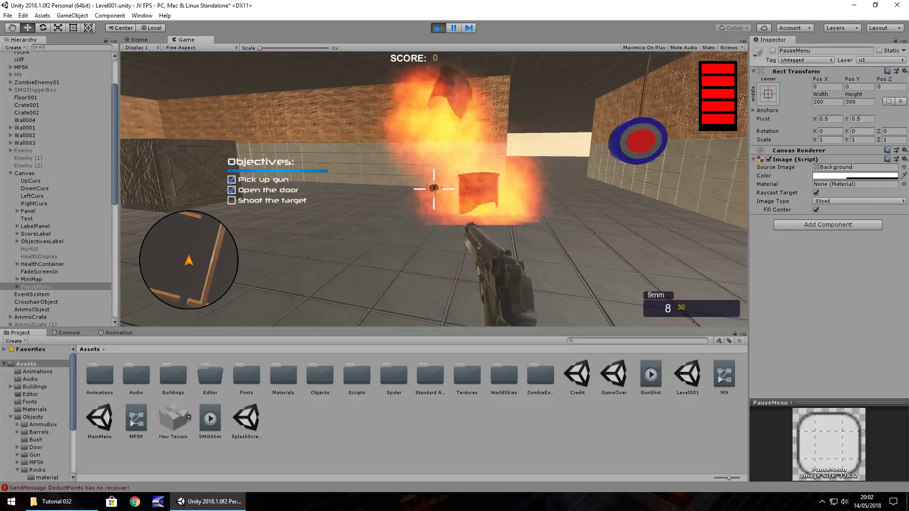
{"action": "left_click", "coordinate": [434, 189]}
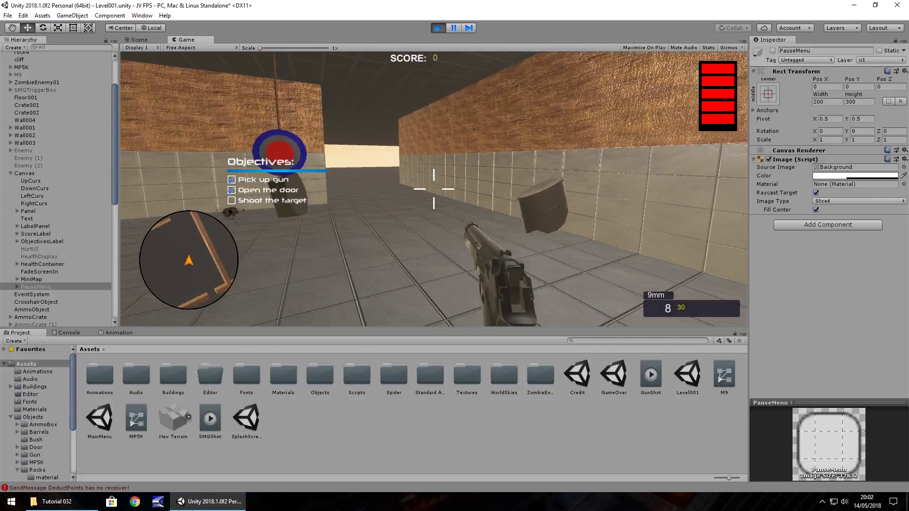
{"action": "key", "text": "ctrl+p"}
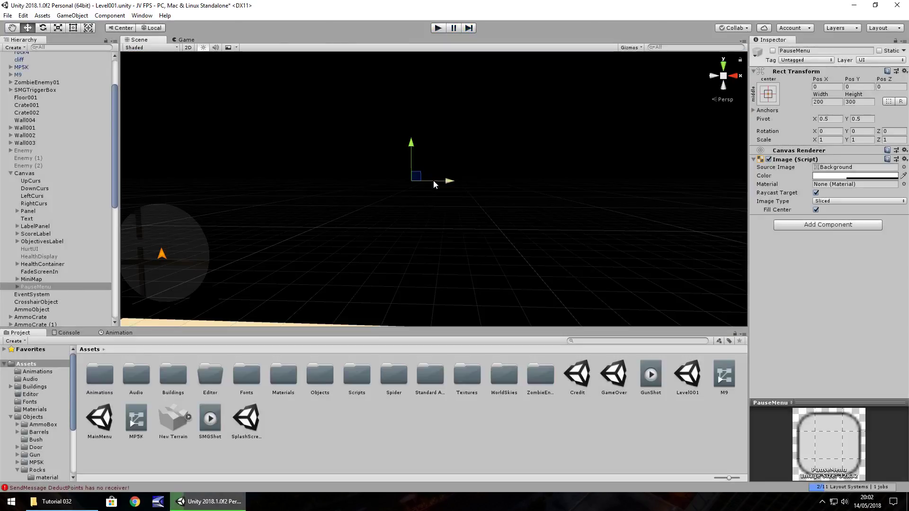